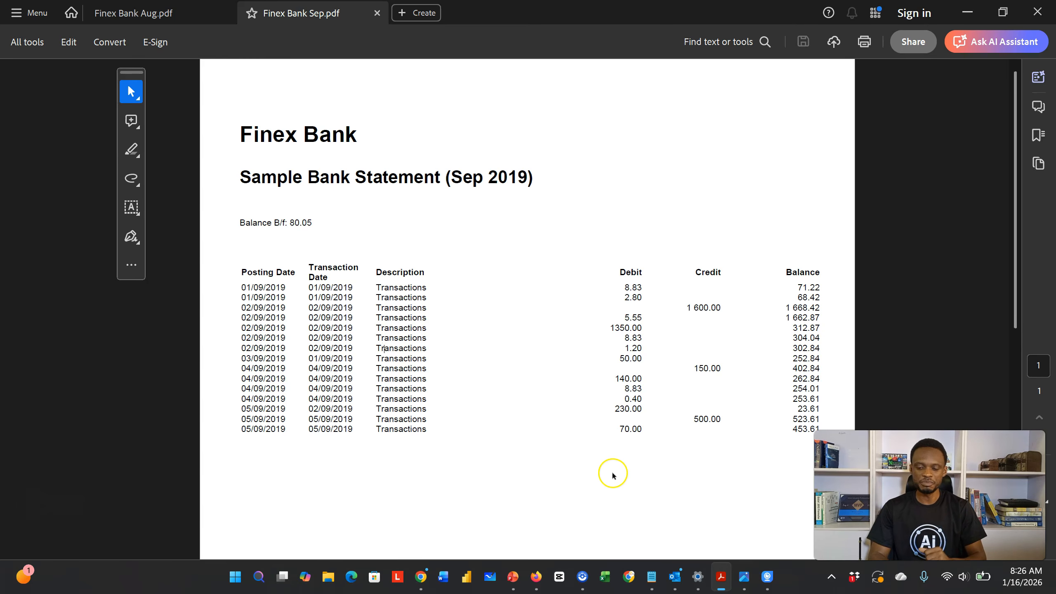
Step: View the Finex Bank cash flow analysis image, return to the September statement, and switch to NotebookLM in the browser
{"action": "left_click", "coordinate": [744, 579]}
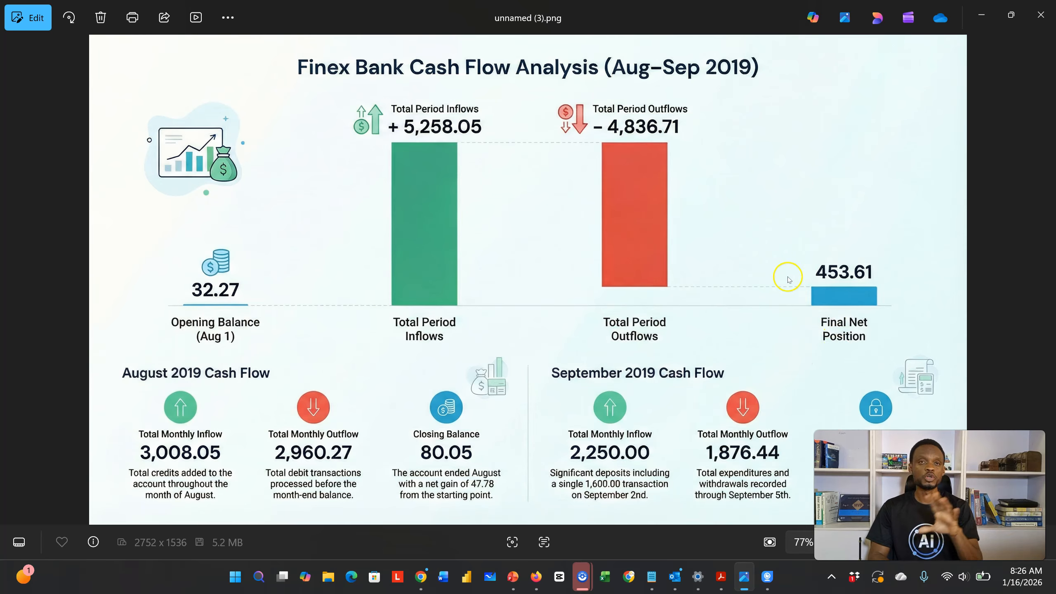
{"action": "left_click", "coordinate": [744, 578]}
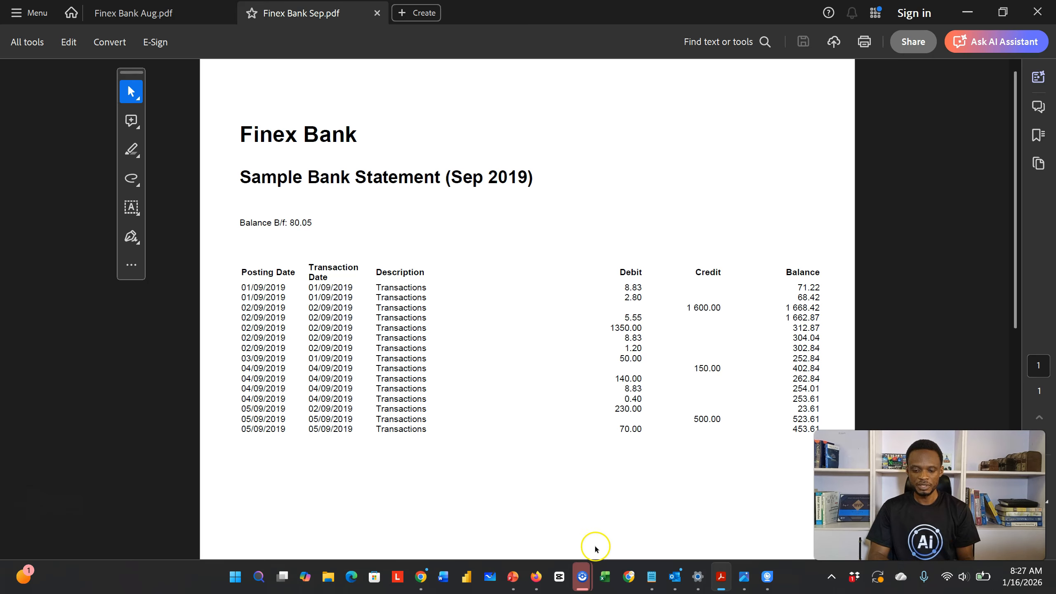
{"action": "left_click", "coordinate": [583, 576]}
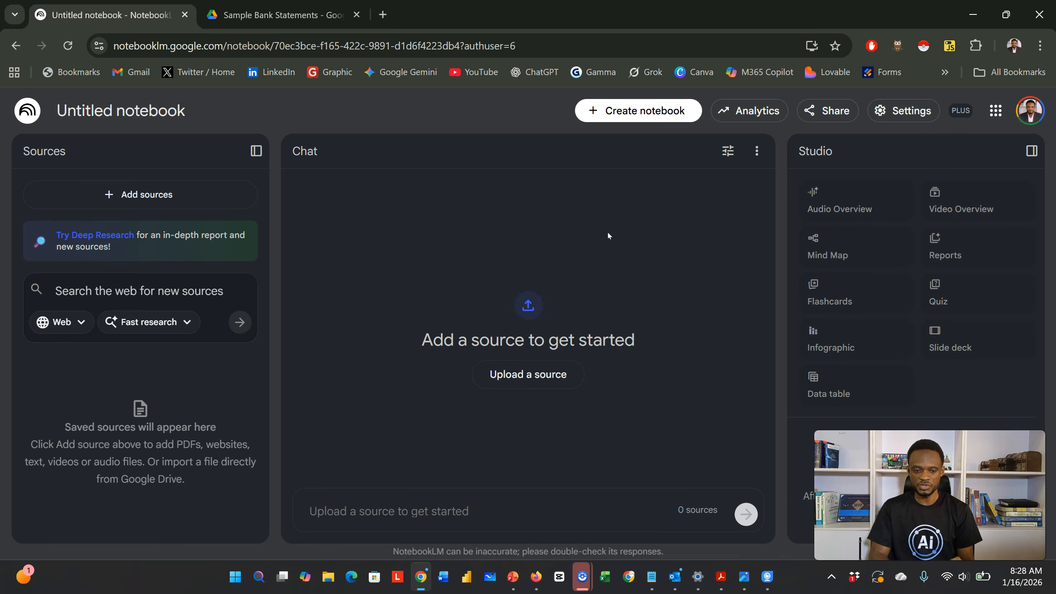
Step: Add Finex Bank Aug.pdf and Finex Bank Sep.pdf from Google Drive as sources for the untitled notebook
{"action": "left_click", "coordinate": [200, 199]}
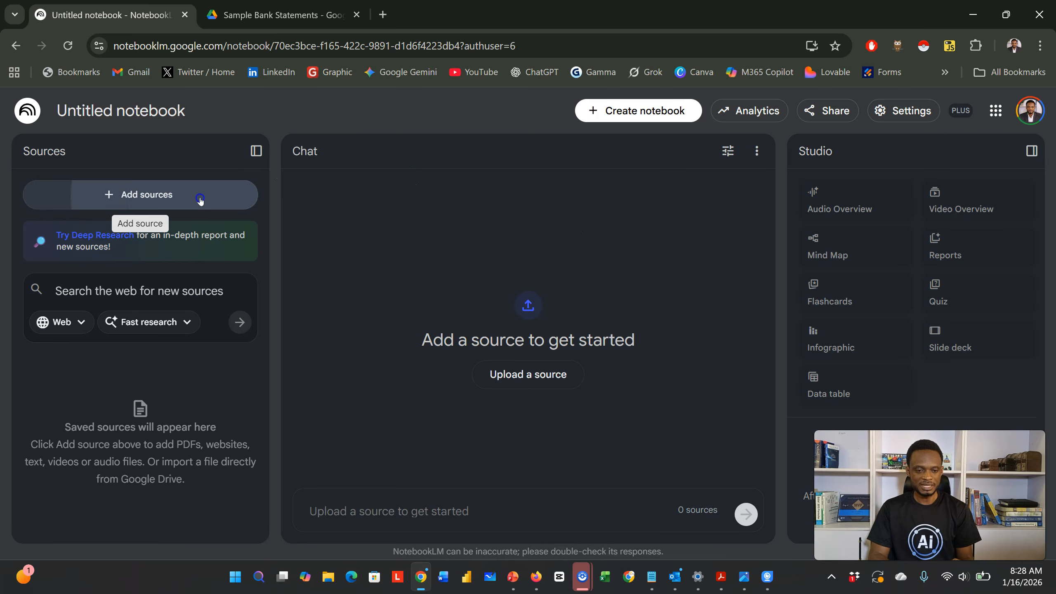
{"action": "scroll", "coordinate": [495, 333], "scroll_direction": "down", "scroll_amount": 3}
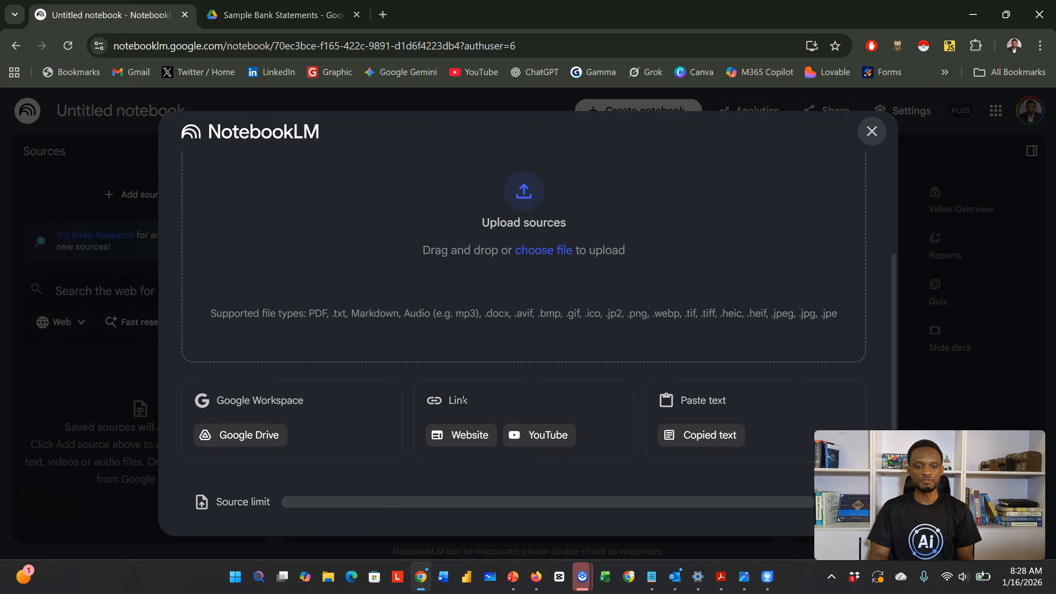
{"action": "left_click", "coordinate": [312, 15]}
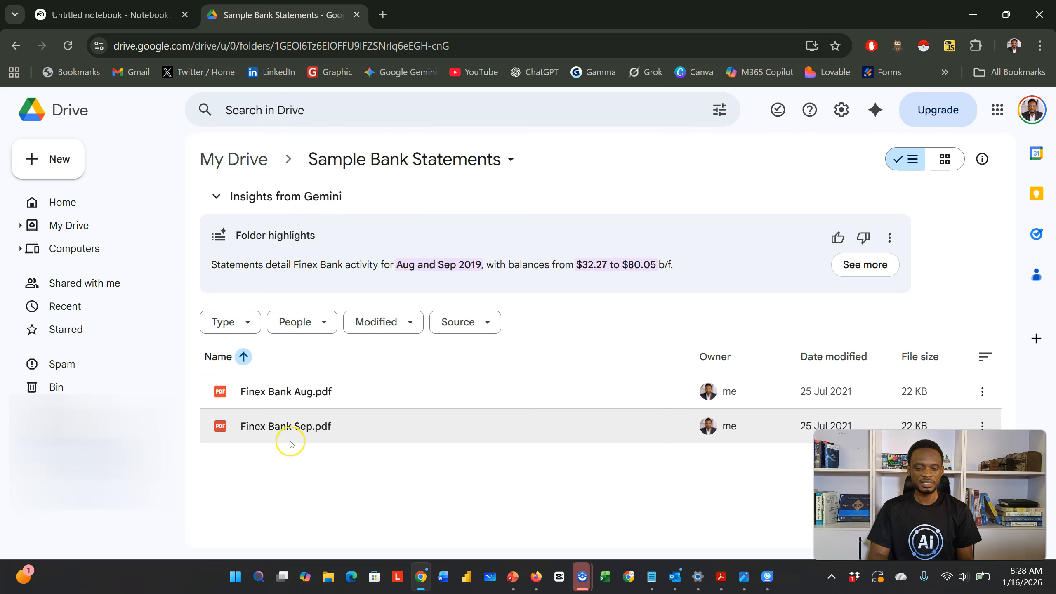
{"action": "left_click", "coordinate": [177, 14]}
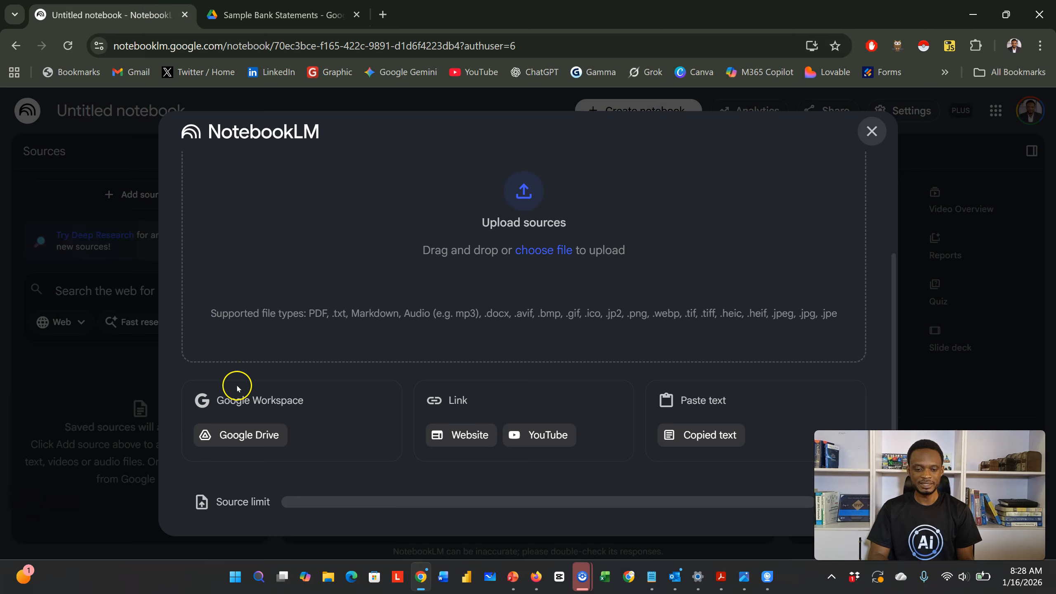
{"action": "left_click", "coordinate": [248, 436]}
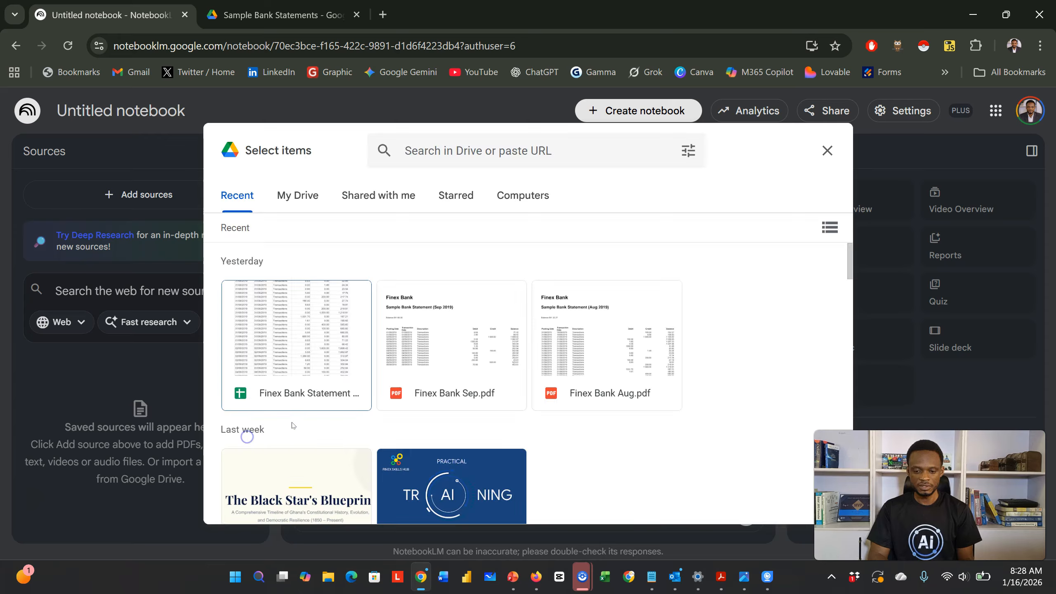
{"action": "left_click", "coordinate": [590, 353]}
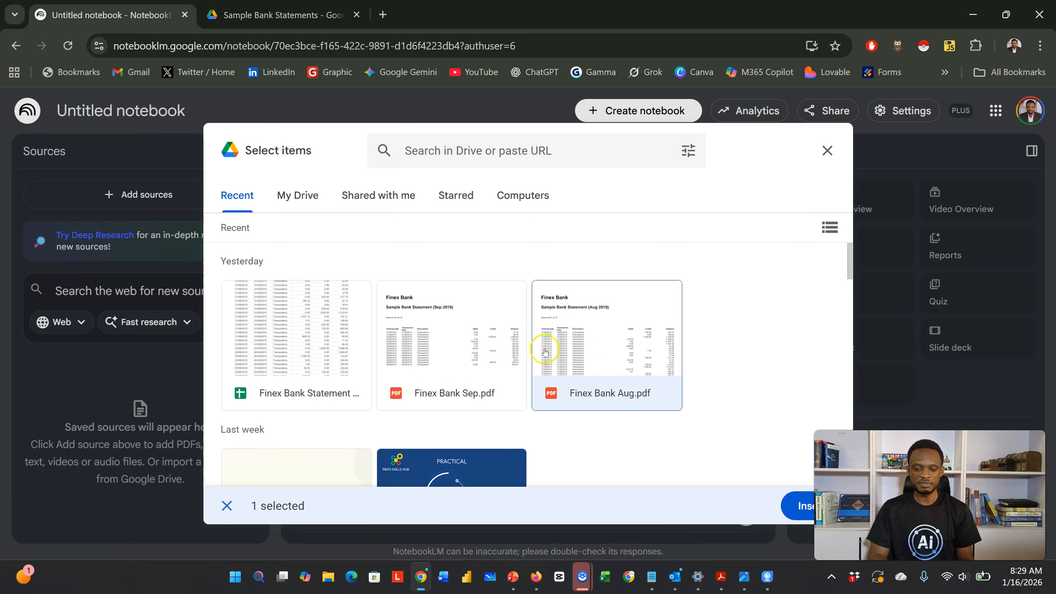
{"action": "left_click", "coordinate": [486, 350]}
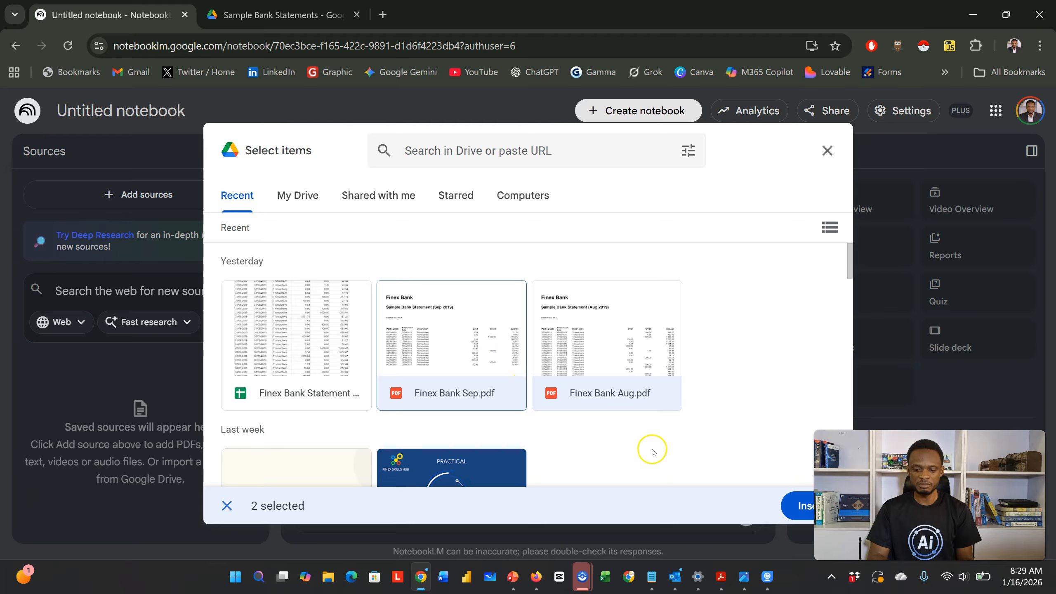
{"action": "left_click", "coordinate": [792, 506]}
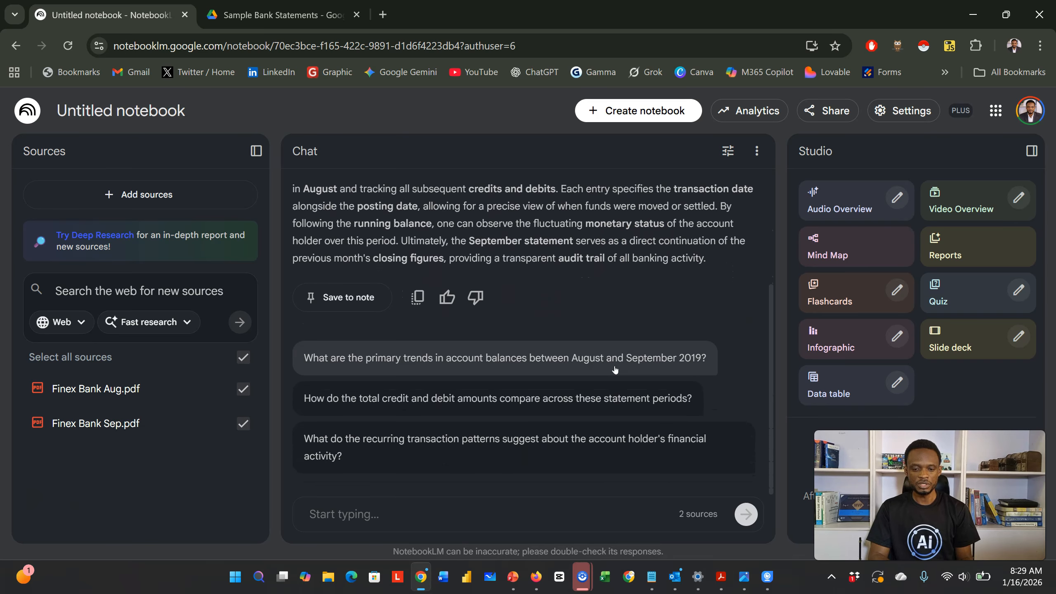
{"action": "scroll", "coordinate": [609, 245], "scroll_direction": "up", "scroll_amount": 2}
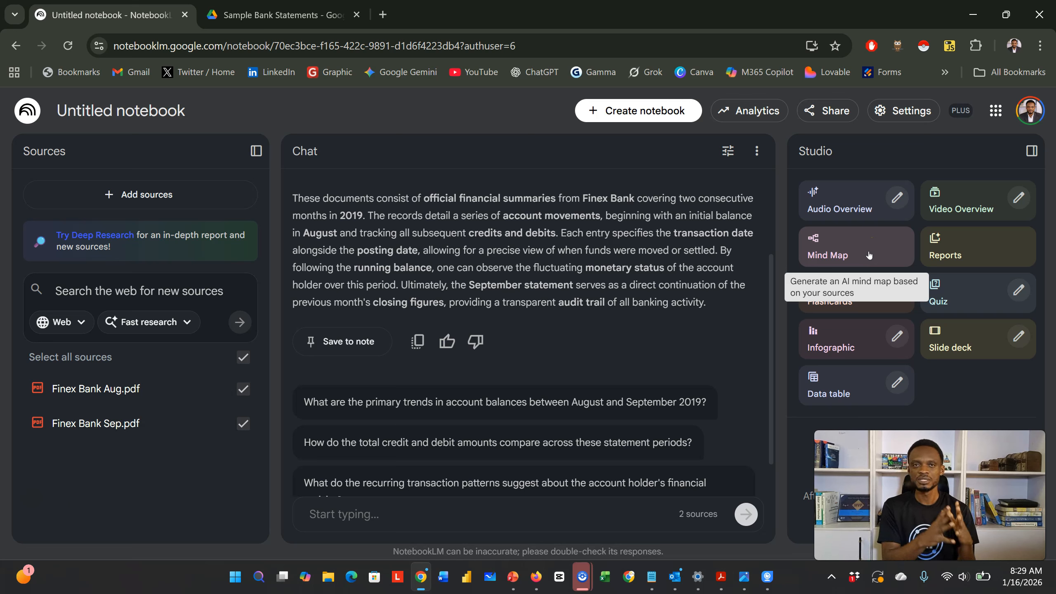
Step: Generate a data table with the prompt "Extract the Data in the bank statement using the following headers: Posting Date, Transaction Date, Description, Debit, Credit, Balance"
{"action": "left_click", "coordinate": [963, 254]}
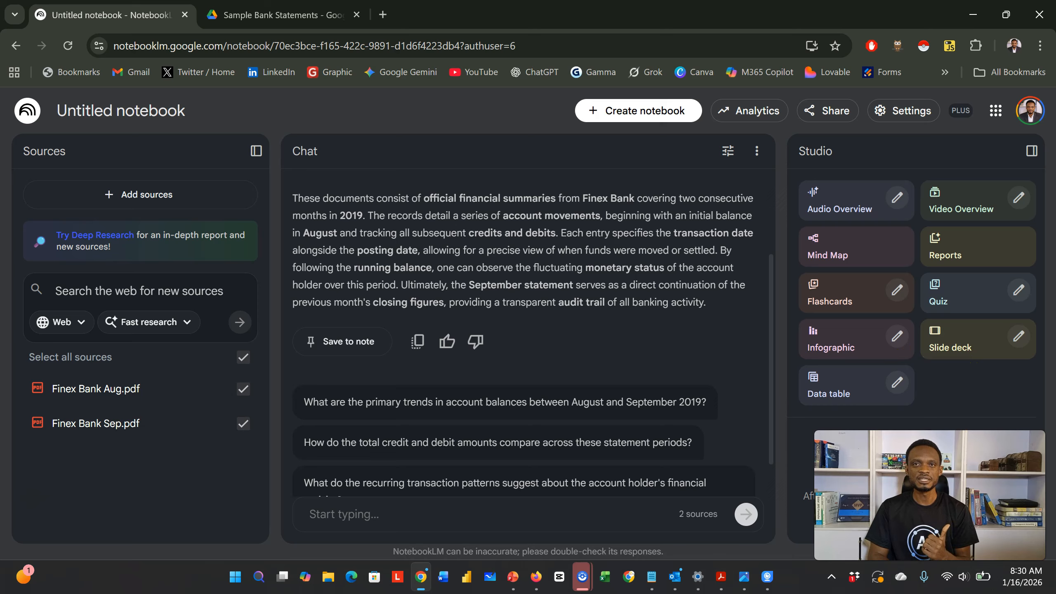
{"action": "left_click", "coordinate": [890, 386]}
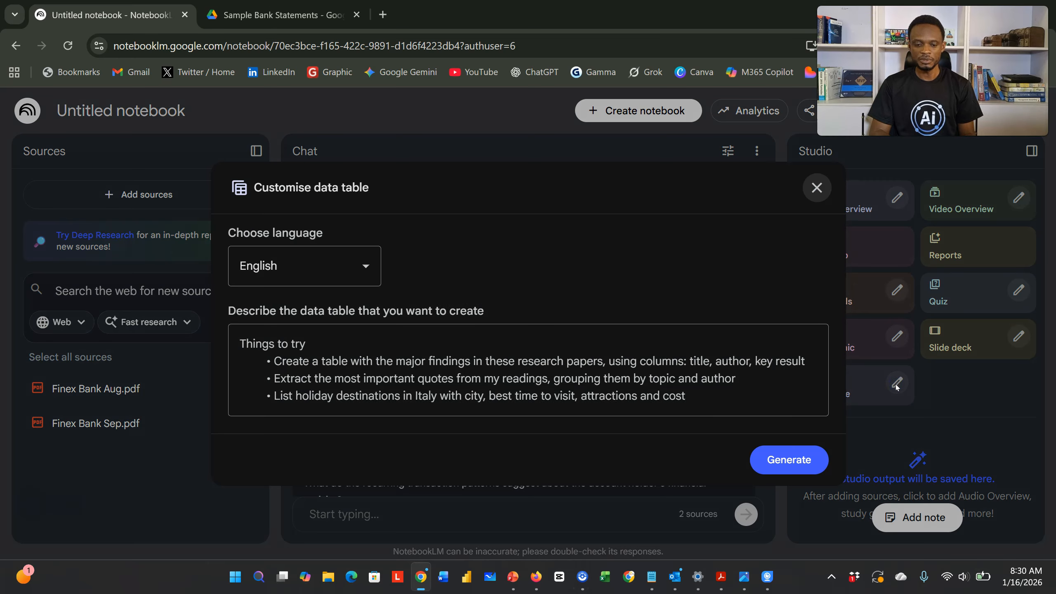
{"action": "left_click", "coordinate": [719, 369]}
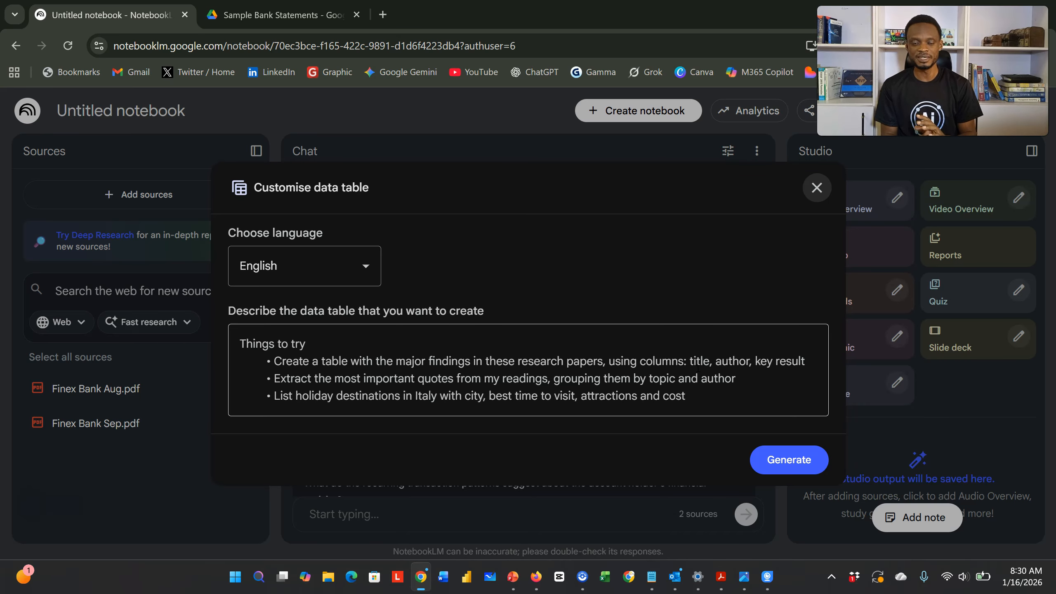
{"action": "type", "text": "Posting Date Transaction Date Description Debit Credit Balance"}
{"action": "scroll", "coordinate": [423, 397], "scroll_direction": "up", "scroll_amount": 1}
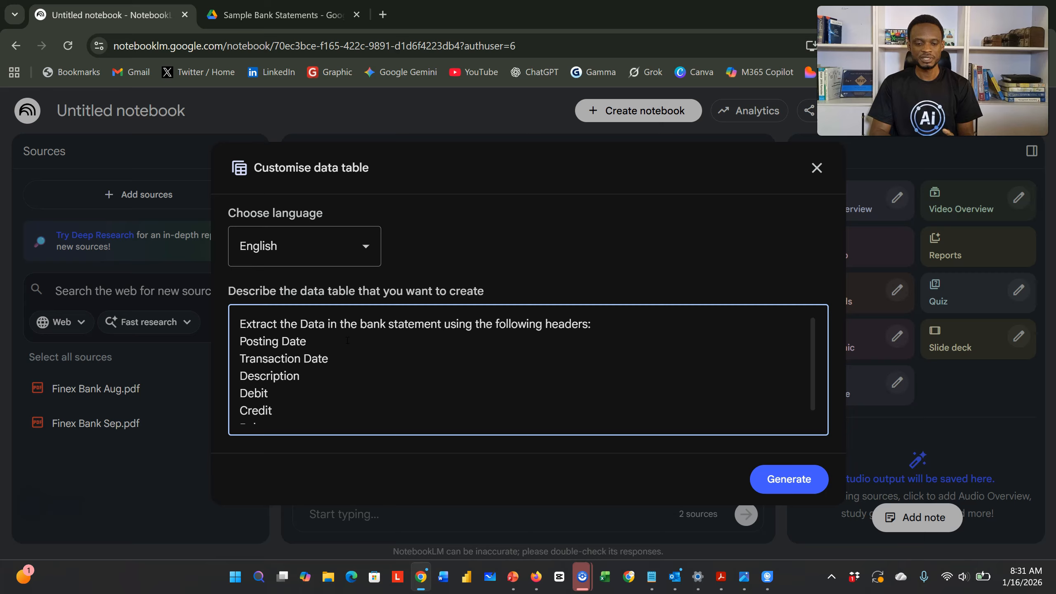
{"action": "scroll", "coordinate": [291, 347], "scroll_direction": "down", "scroll_amount": 1}
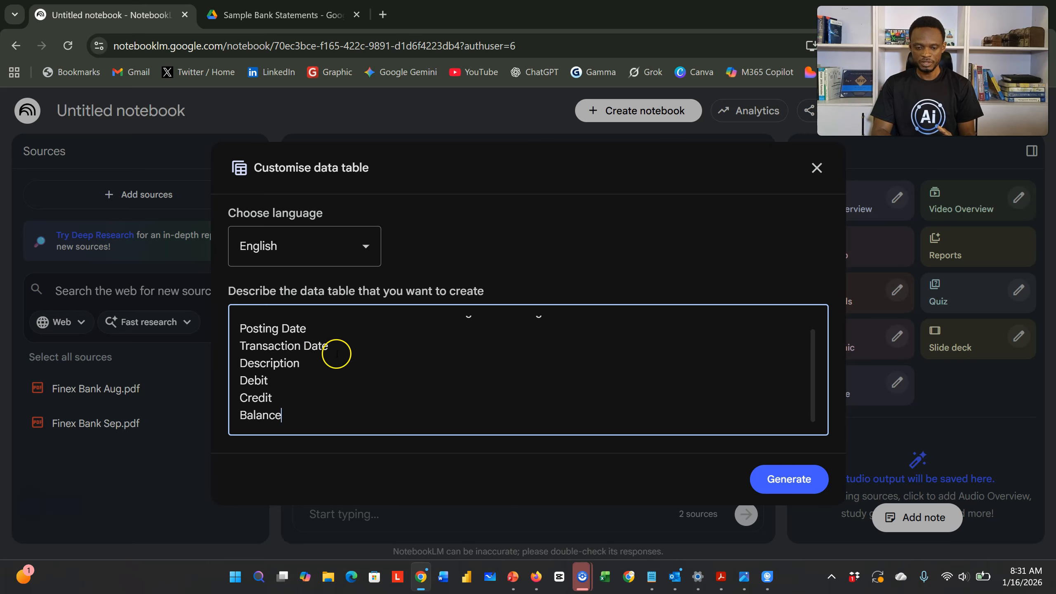
{"action": "left_click", "coordinate": [786, 480]}
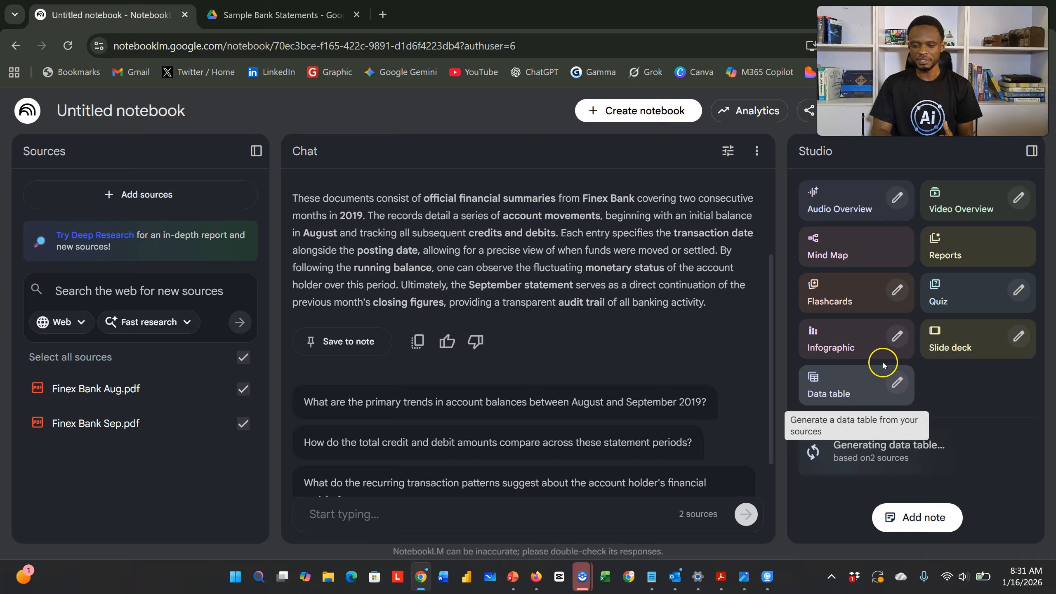
{"action": "left_click", "coordinate": [898, 335]}
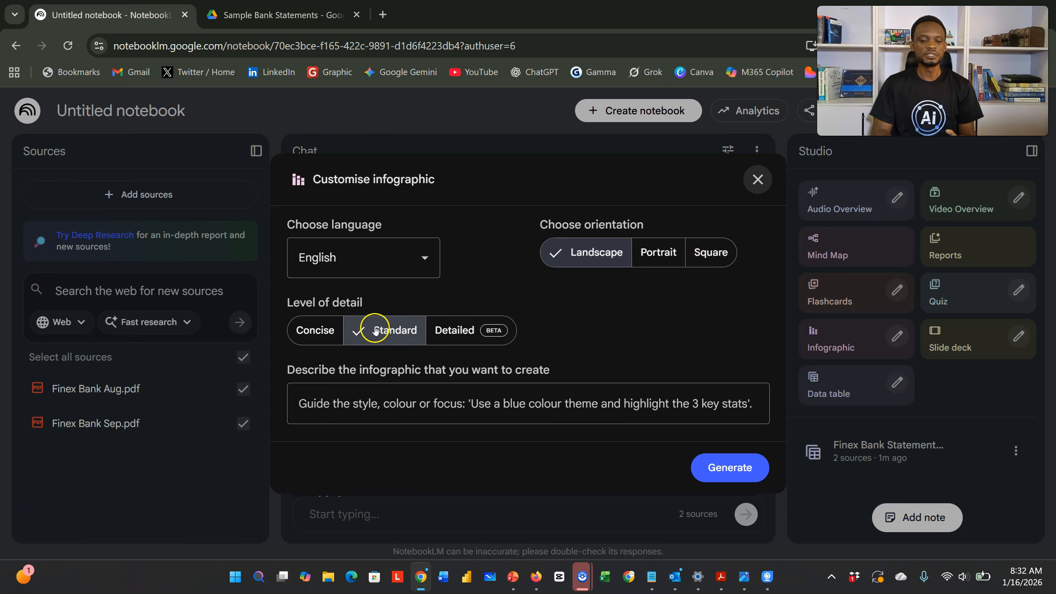
{"action": "left_click", "coordinate": [332, 408]}
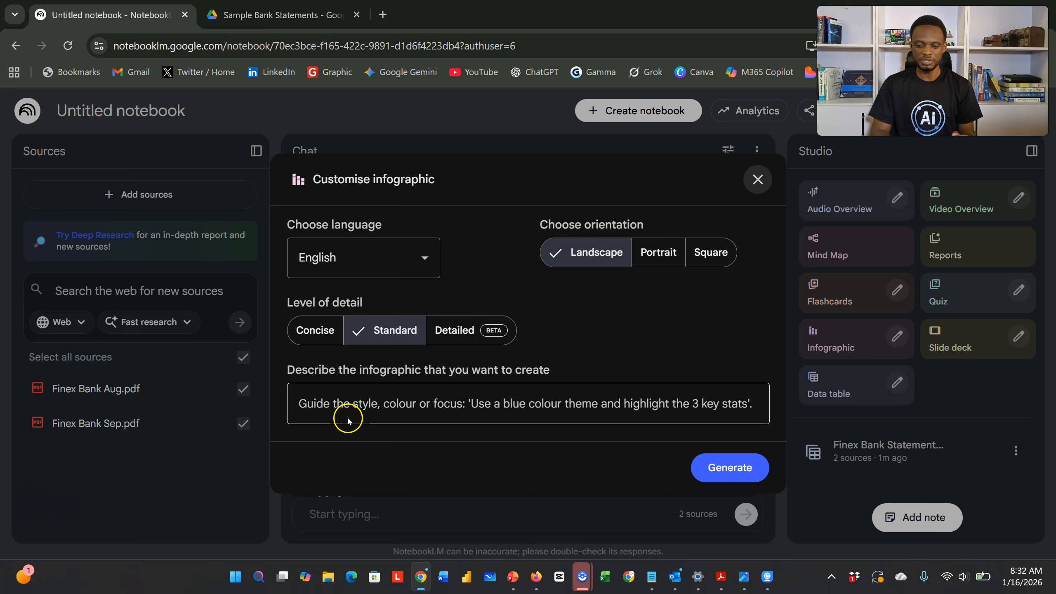
{"action": "left_click", "coordinate": [757, 179]}
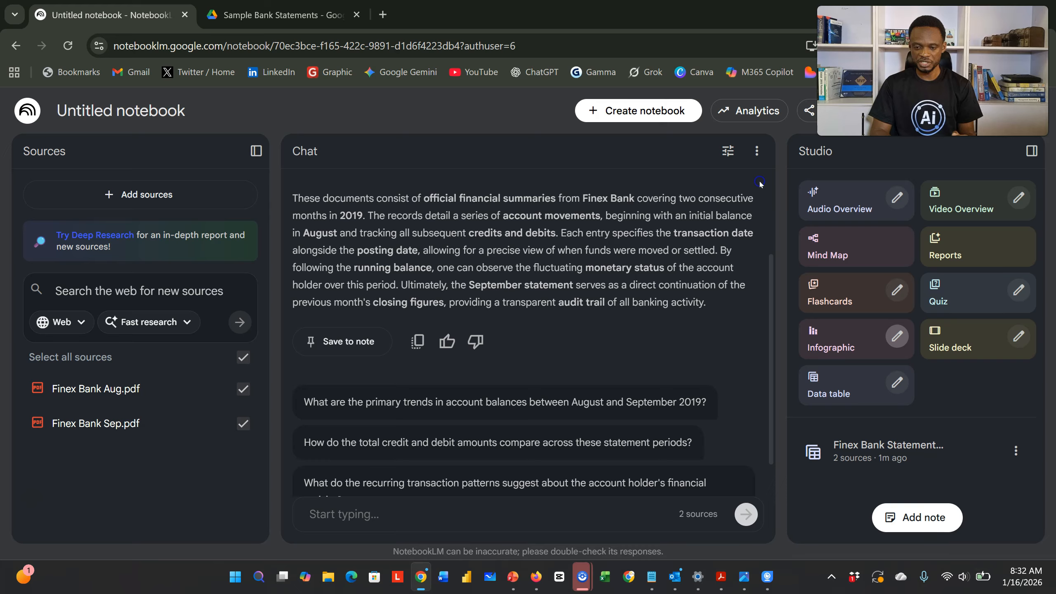
Step: Open the generated Finex Bank Statement Transactions data table and export it to Google Sheets
{"action": "left_click", "coordinate": [863, 451]}
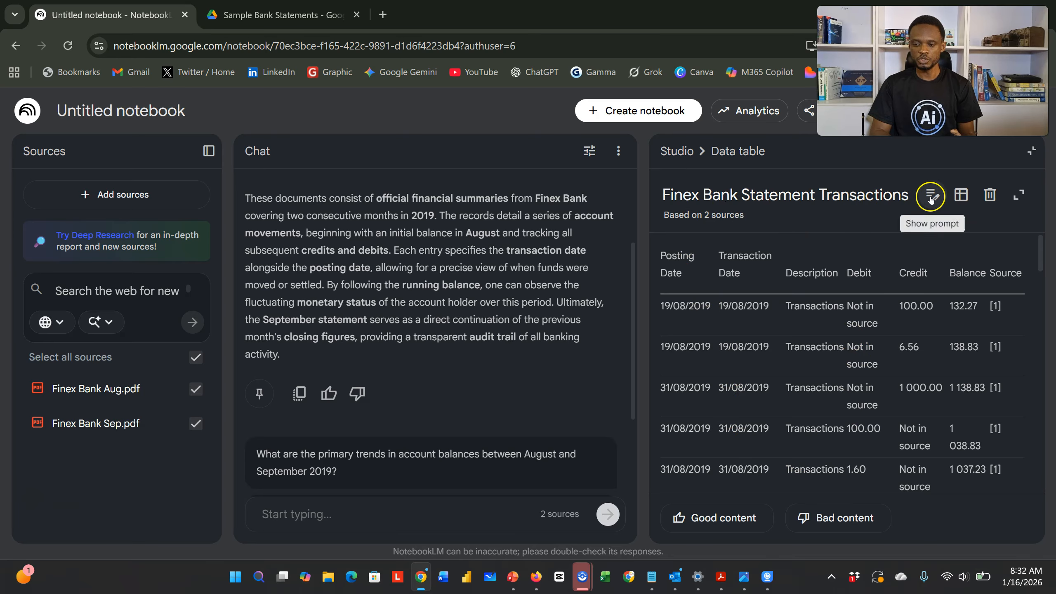
{"action": "left_click", "coordinate": [962, 201]}
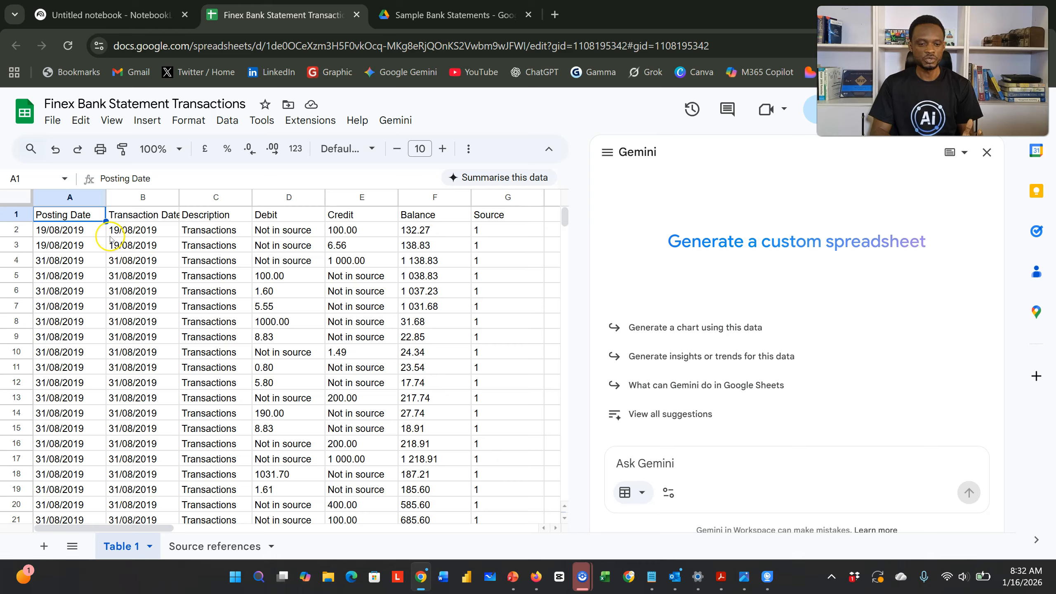
Step: Review the exported date, debit, credit, balance and source columns through the August and September transaction rows
{"action": "left_click", "coordinate": [60, 201]}
{"action": "left_click", "coordinate": [137, 201]}
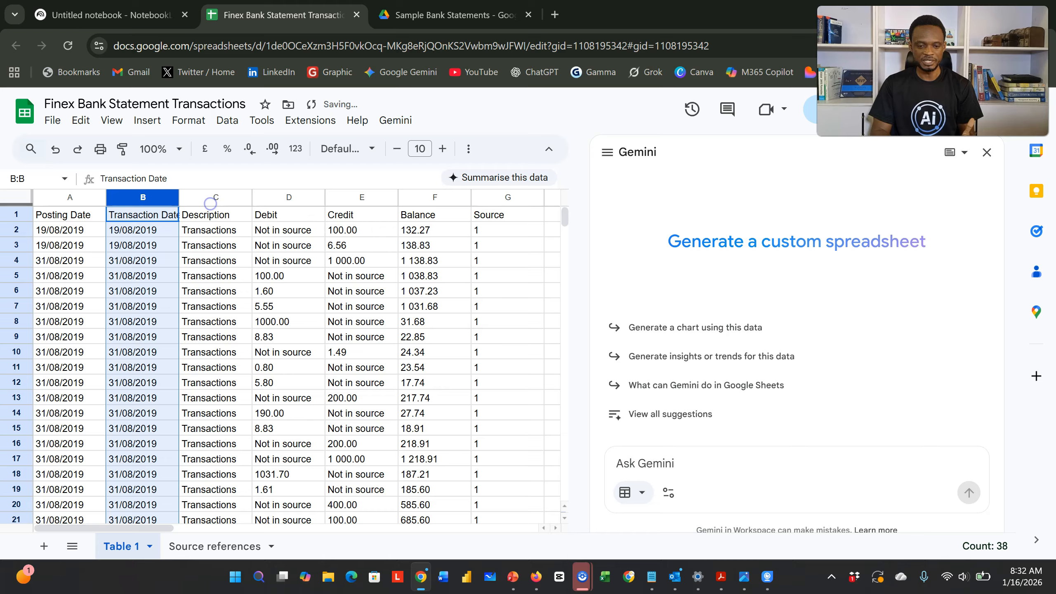
{"action": "left_click", "coordinate": [292, 198]}
{"action": "left_click", "coordinate": [362, 197]}
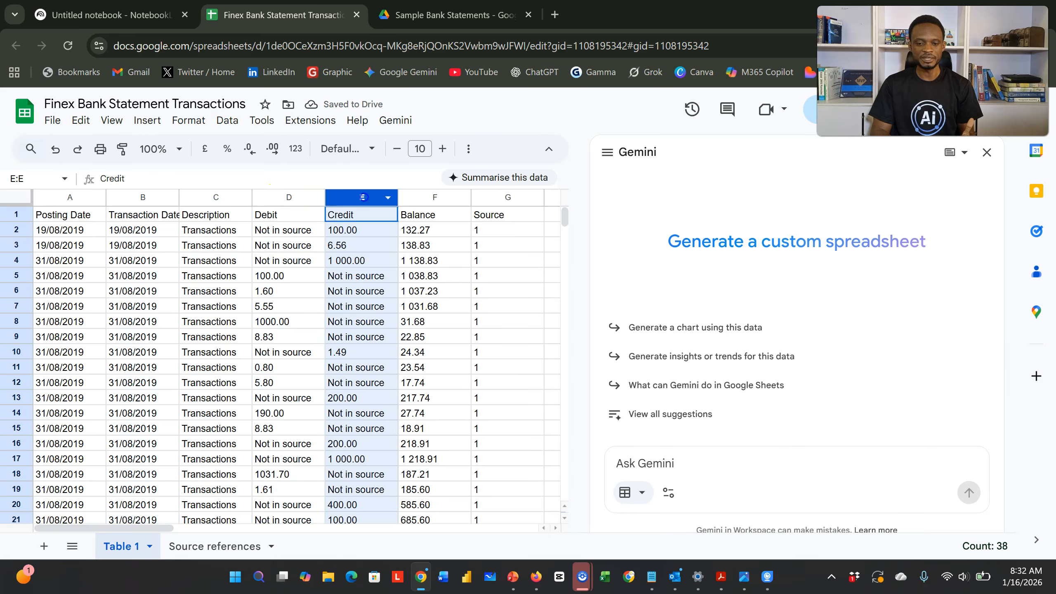
{"action": "left_click", "coordinate": [422, 196]}
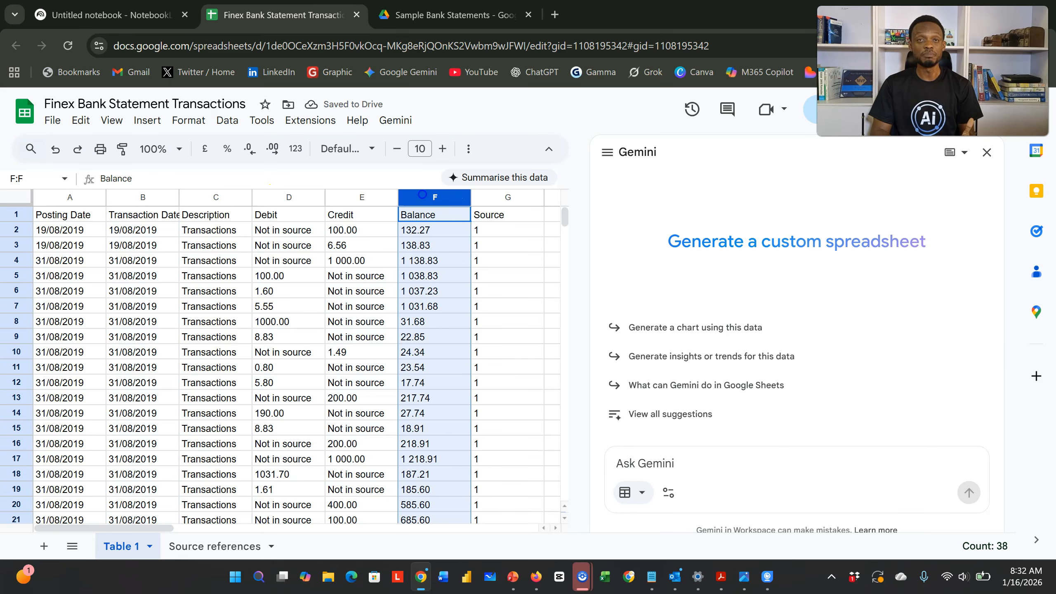
{"action": "left_click", "coordinate": [495, 215]}
{"action": "scroll", "coordinate": [513, 353], "scroll_direction": "down", "scroll_amount": 5}
{"action": "scroll", "coordinate": [513, 353], "scroll_direction": "up", "scroll_amount": 5}
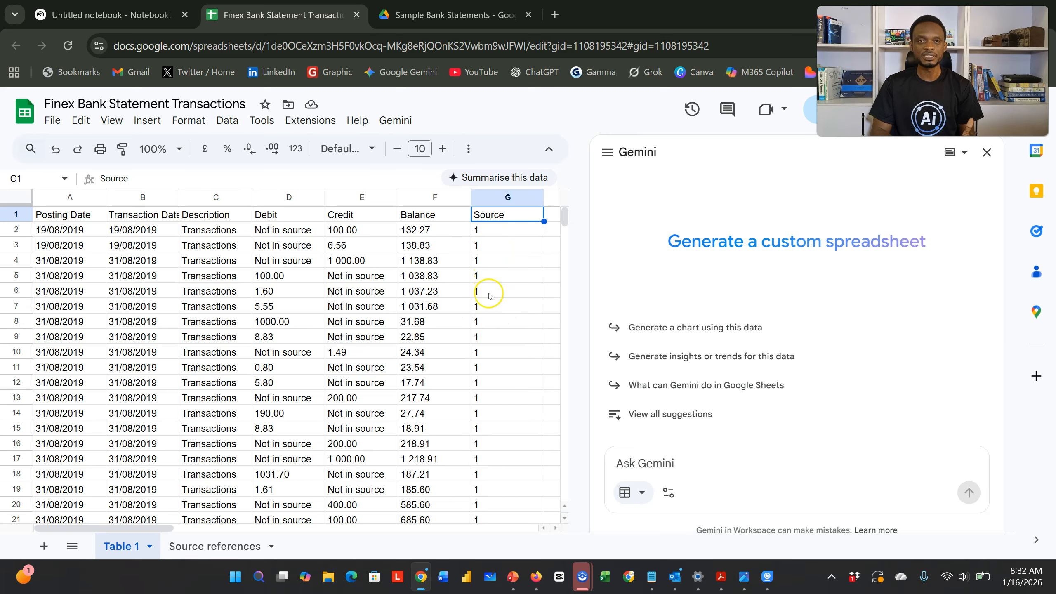
{"action": "scroll", "coordinate": [489, 297], "scroll_direction": "down", "scroll_amount": 3}
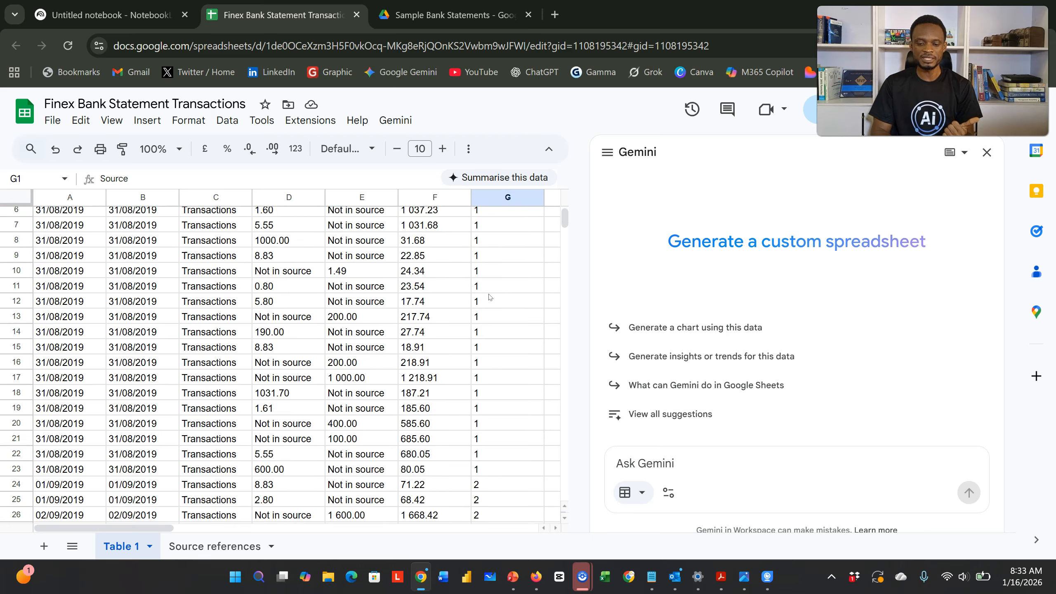
{"action": "scroll", "coordinate": [488, 448], "scroll_direction": "down", "scroll_amount": 2}
{"action": "scroll", "coordinate": [488, 448], "scroll_direction": "up", "scroll_amount": 5}
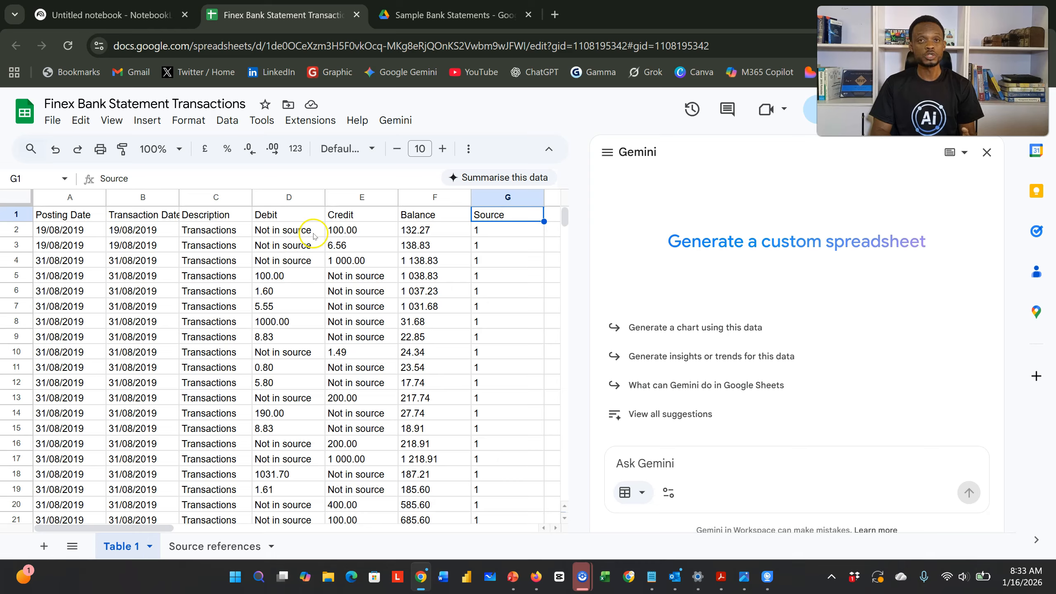
Step: Select the Debit and Credit columns and ask Gemini to "Replace "Not in Source" with zeros"
{"action": "left_click", "coordinate": [290, 198]}
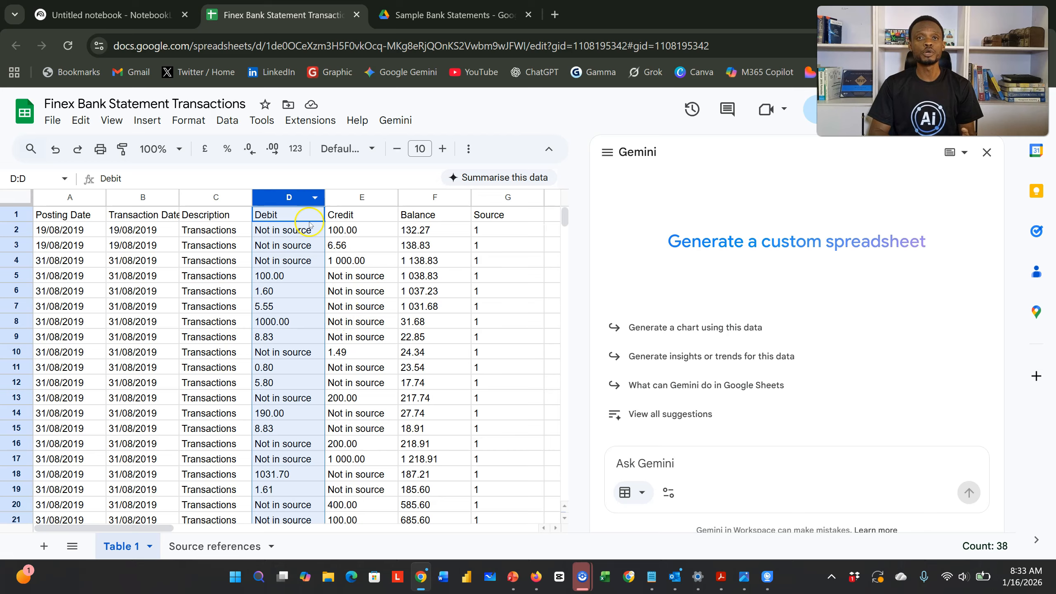
{"action": "key", "text": "shift+Right"}
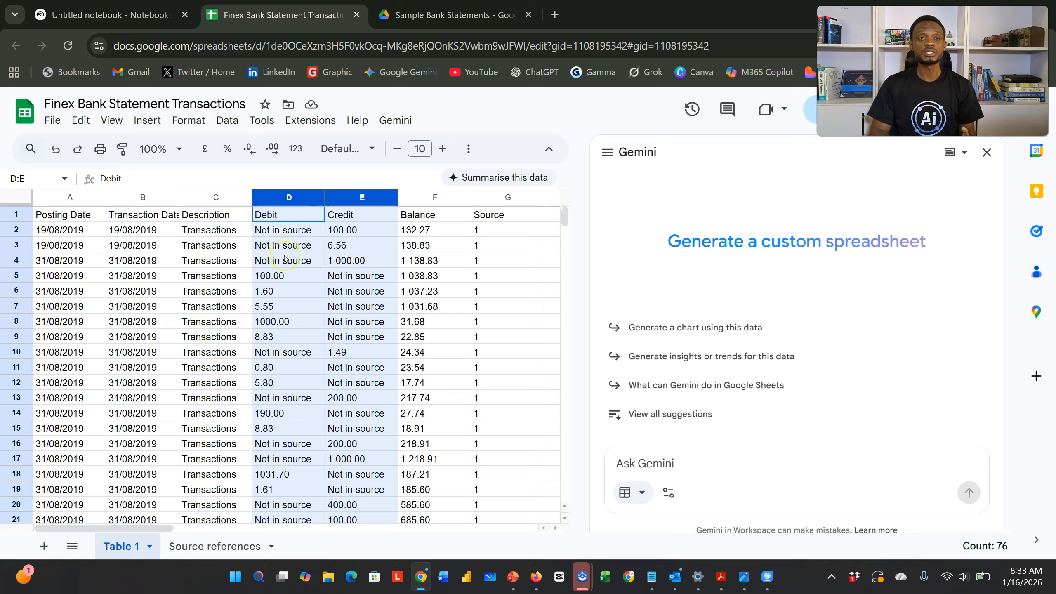
{"action": "left_click", "coordinate": [651, 467]}
{"action": "type", "text": "Replace"}
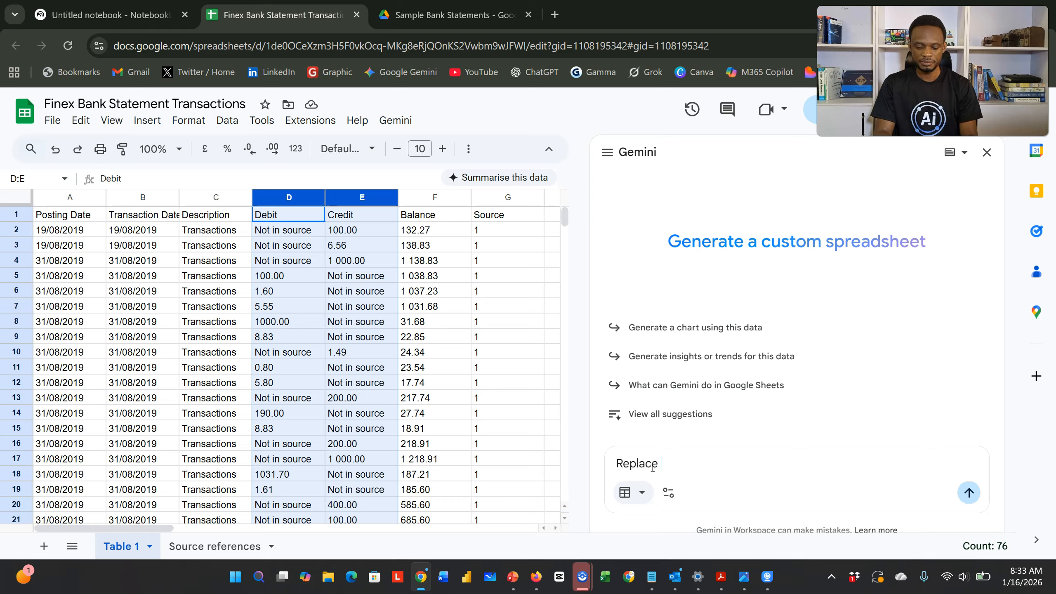
{"action": "type", "text": " \"Not in Source\" with zeros"}
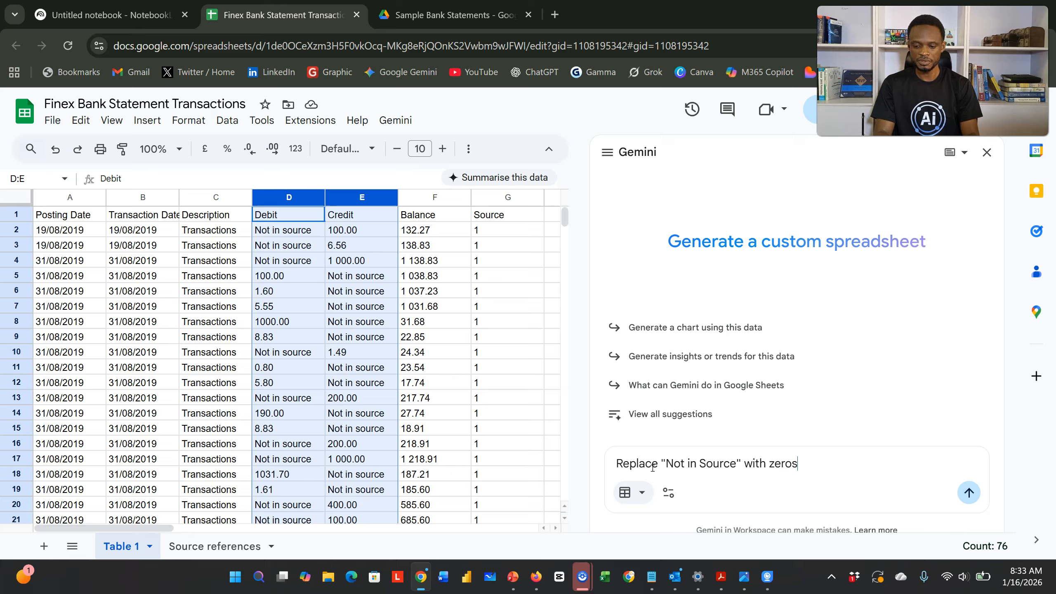
{"action": "left_click", "coordinate": [969, 493]}
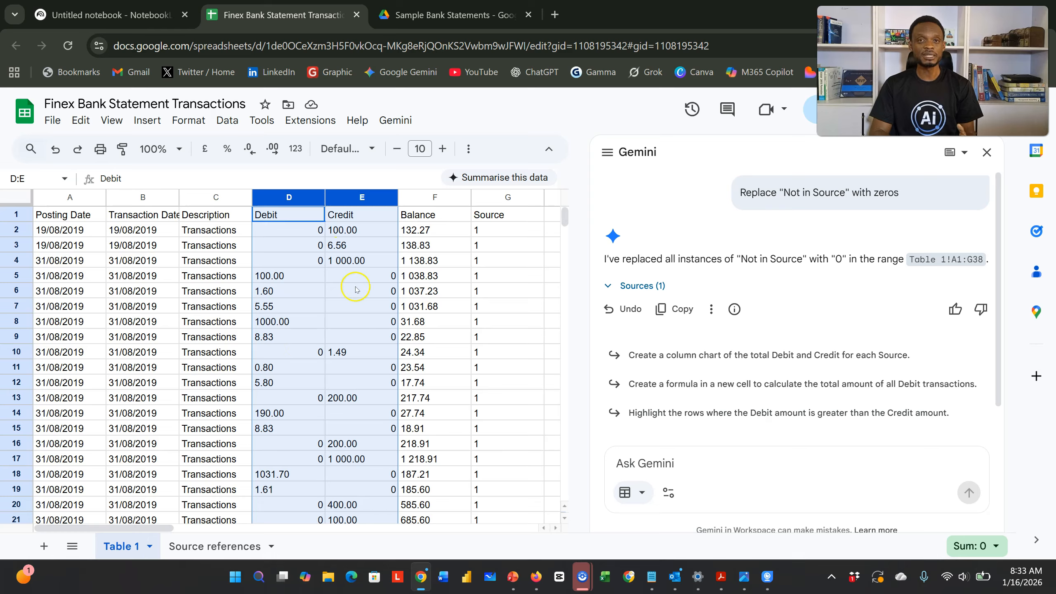
Step: Ask Gemini to "Format the numbers to comma separated two decimal place values" for the bank statement table
{"action": "left_click", "coordinate": [656, 463]}
{"action": "type", "text": "F"}
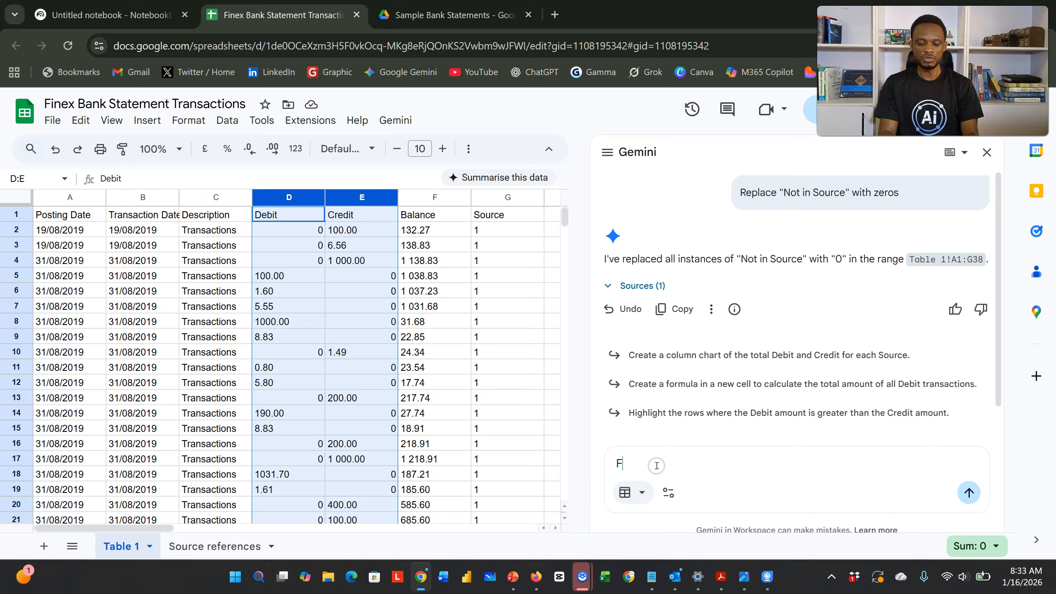
{"action": "type", "text": "ormat the"}
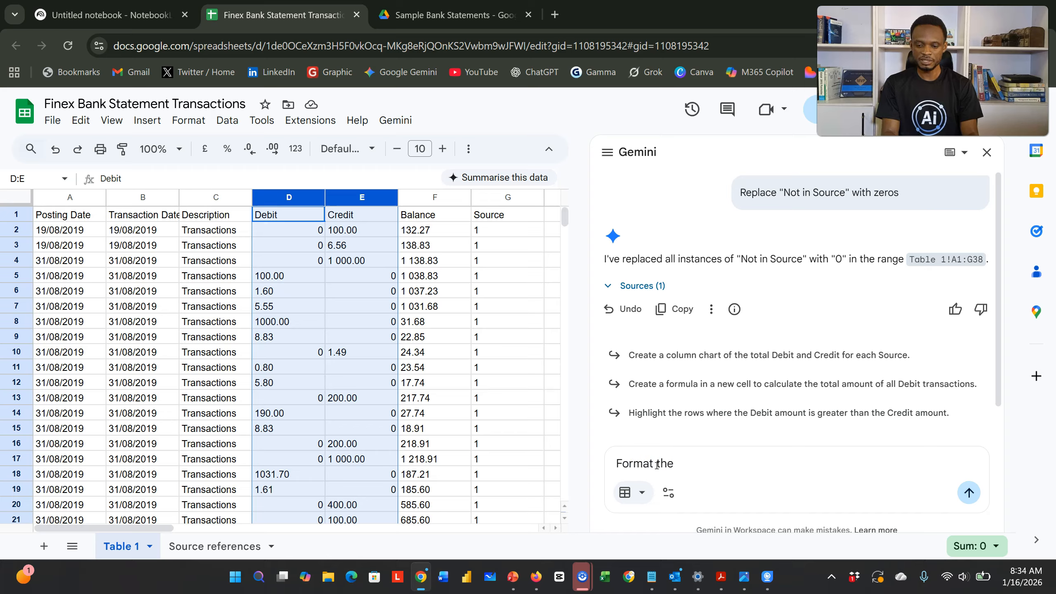
{"action": "type", "text": " number"}
{"action": "key", "text": "BackSpace"}
{"action": "key", "text": "BackSpace"}
{"action": "key", "text": "BackSpace"}
{"action": "key", "text": "BackSpace"}
{"action": "key", "text": "BackSpace"}
{"action": "type", "text": "umbers "}
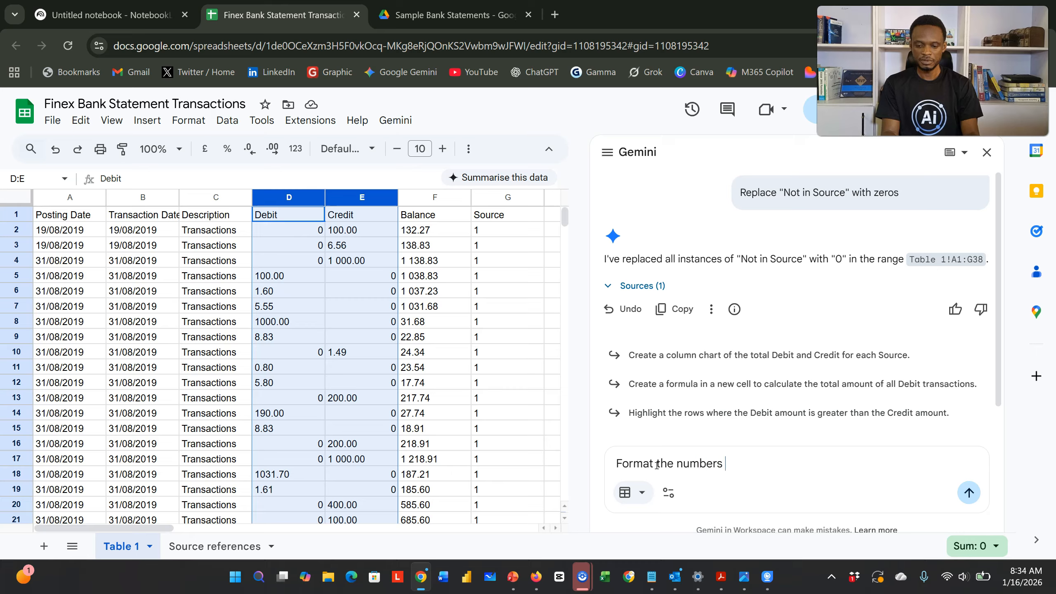
{"action": "type", "text": "to comma separte"}
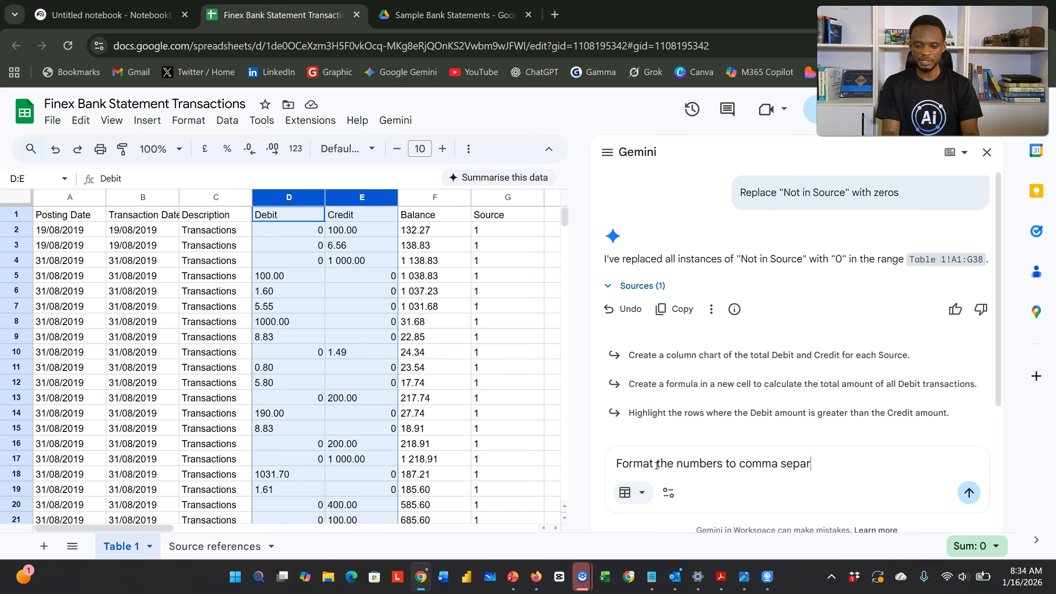
{"action": "key", "text": "BackSpace"}
{"action": "key", "text": "BackSpace"}
{"action": "type", "text": "ated two "}
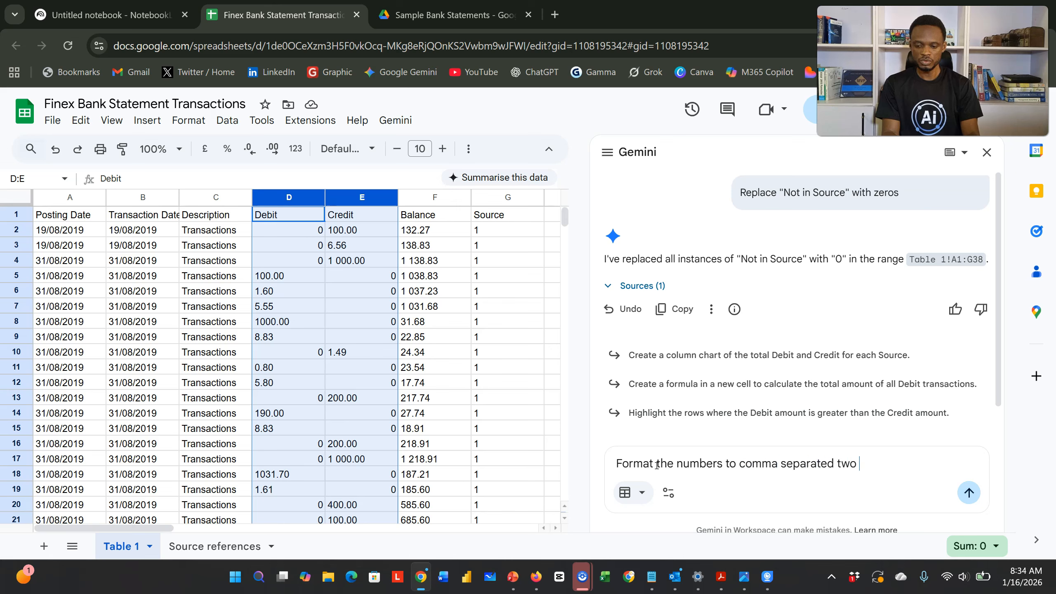
{"action": "type", "text": "decimal place values"}
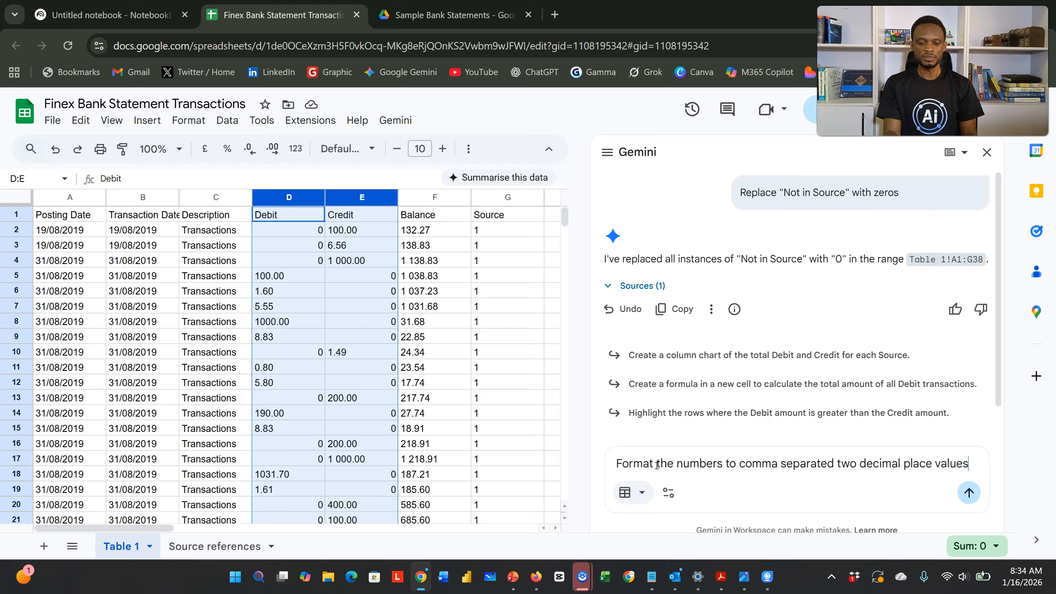
{"action": "key", "text": "Return"}
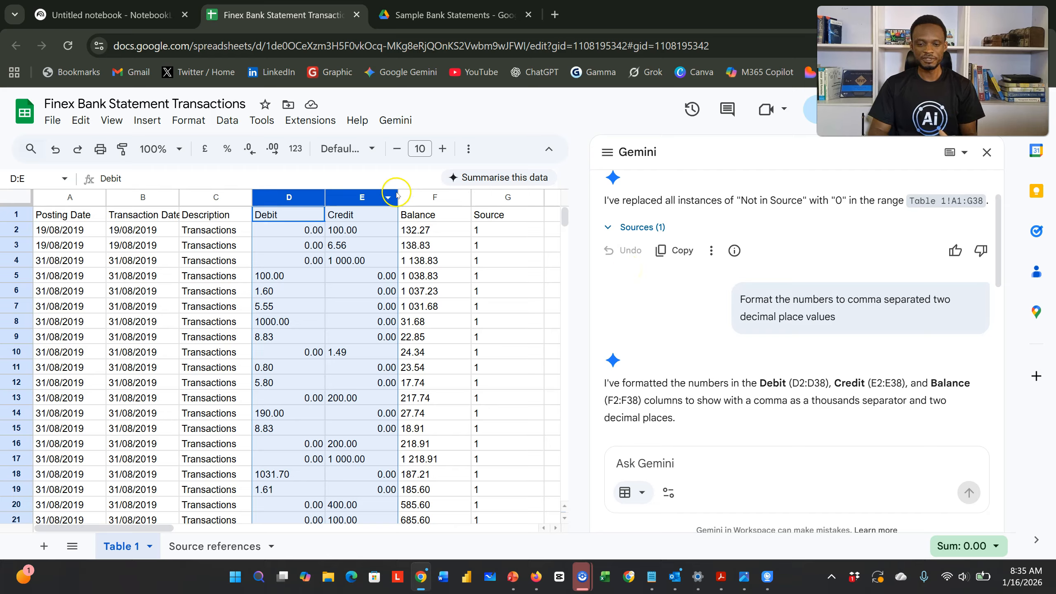
{"action": "left_click", "coordinate": [438, 197]}
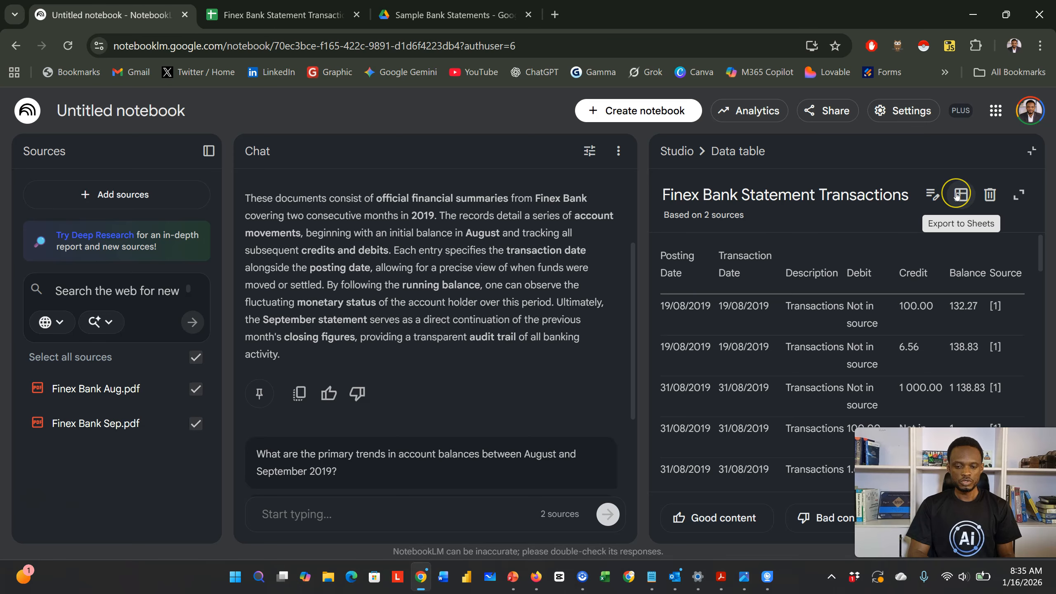
Step: Generate a NotebookLM infographic: "Create a financial dashboard with a waterfall chart that illustrates the total inflows and outflows and the net position"
{"action": "left_click", "coordinate": [1031, 156]}
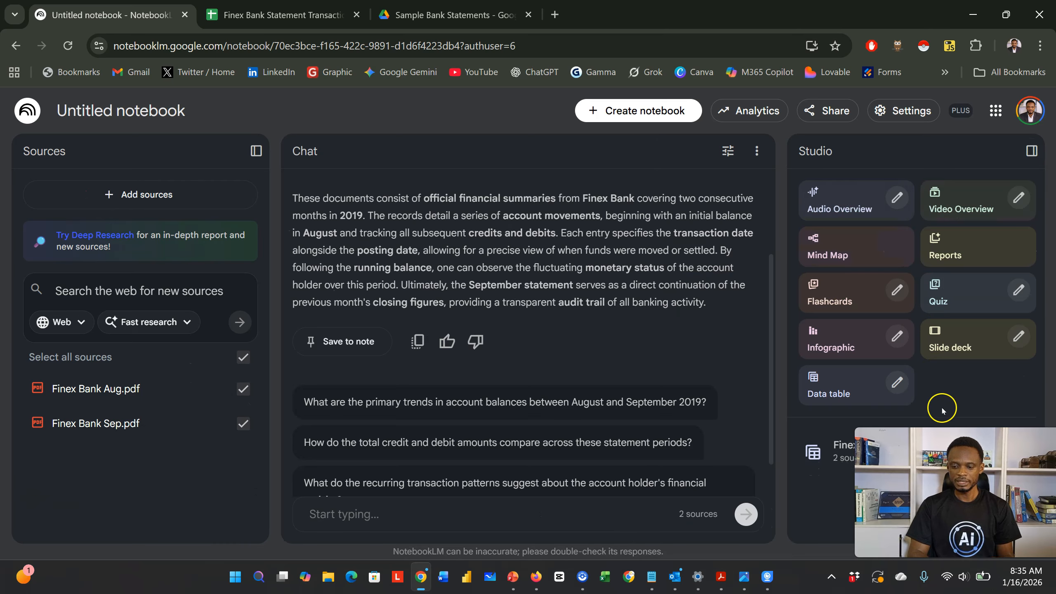
{"action": "left_click_drag", "start_coordinate": [956, 491], "coordinate": [953, 456]}
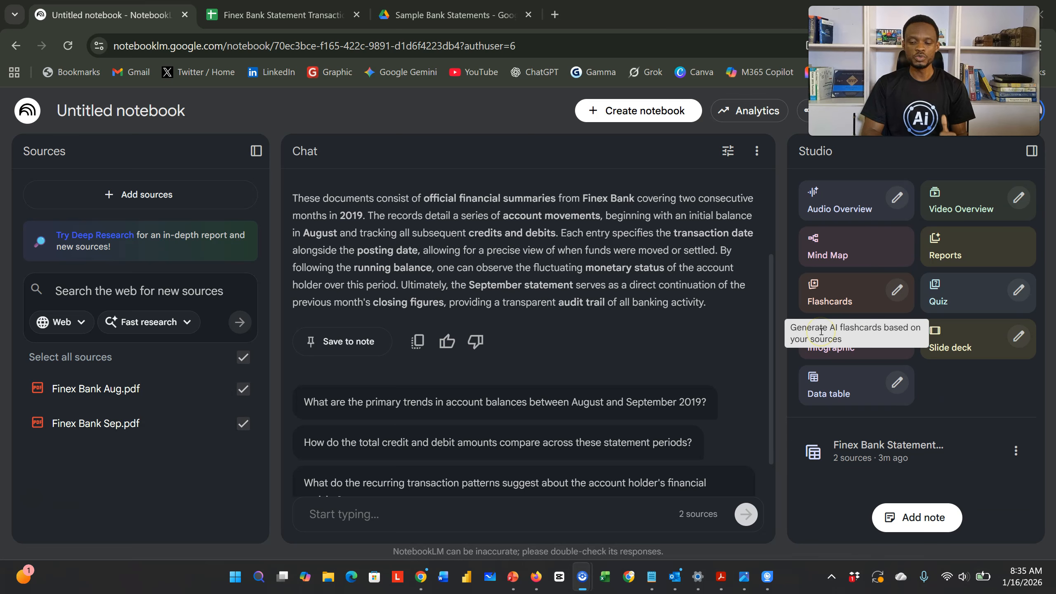
{"action": "left_click", "coordinate": [896, 337]}
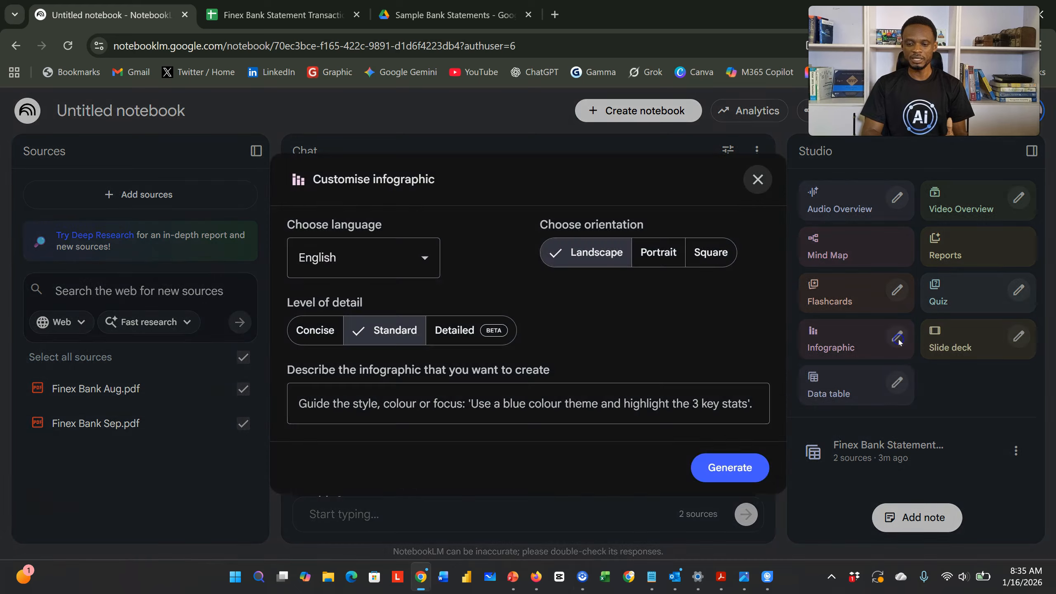
{"action": "left_click", "coordinate": [626, 397]}
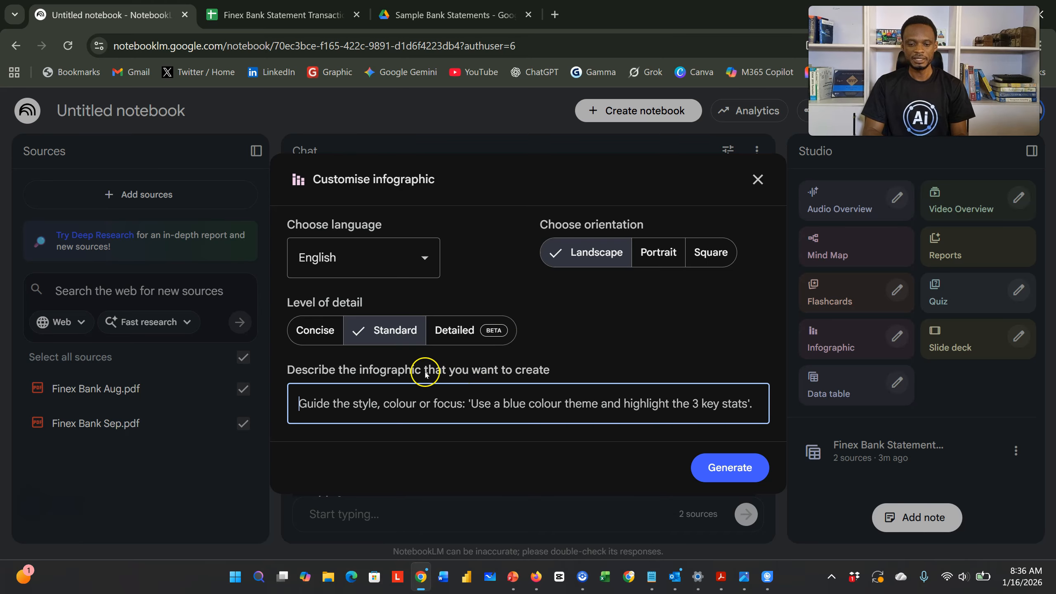
{"action": "left_click", "coordinate": [430, 402]}
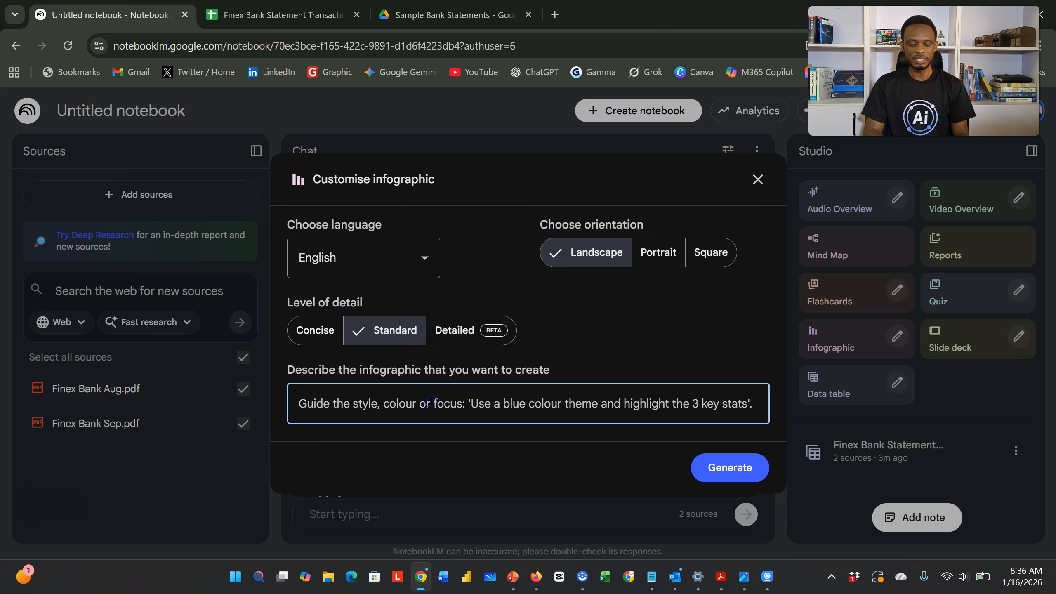
{"action": "key", "text": "super+v"}
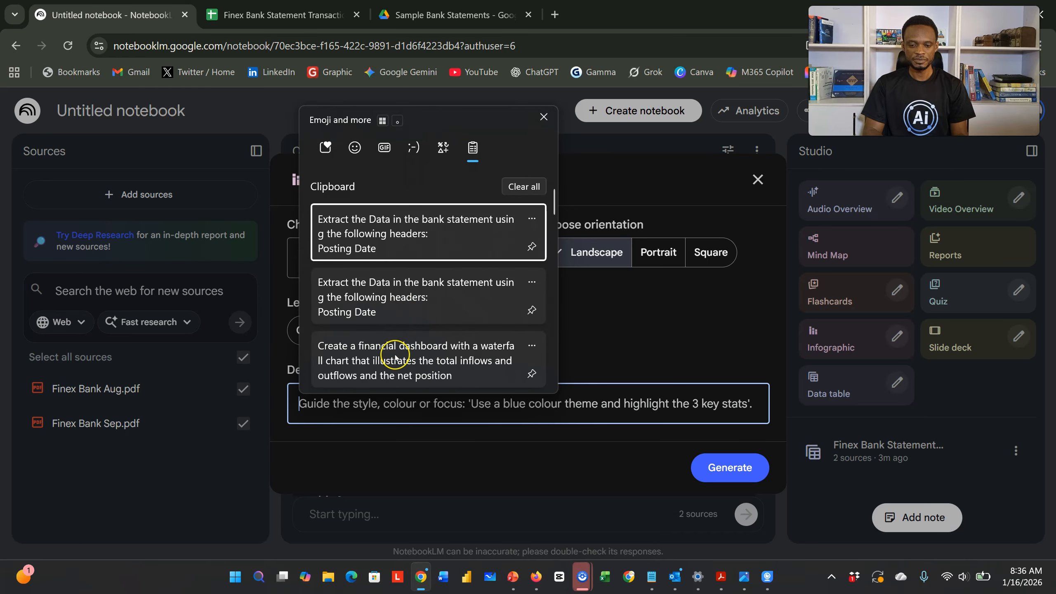
{"action": "left_click", "coordinate": [394, 355]}
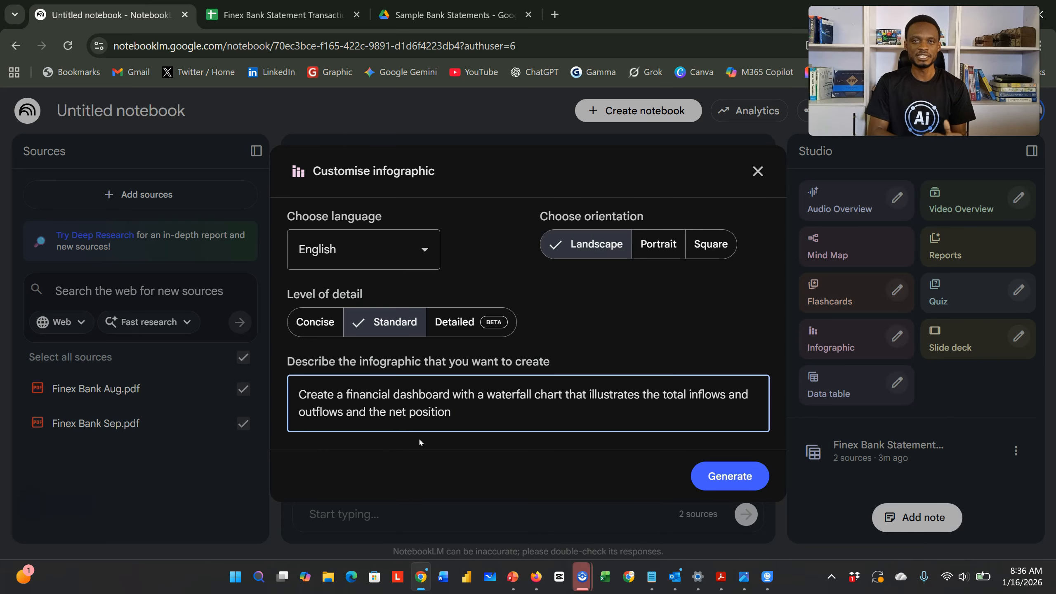
{"action": "left_click", "coordinate": [701, 481]}
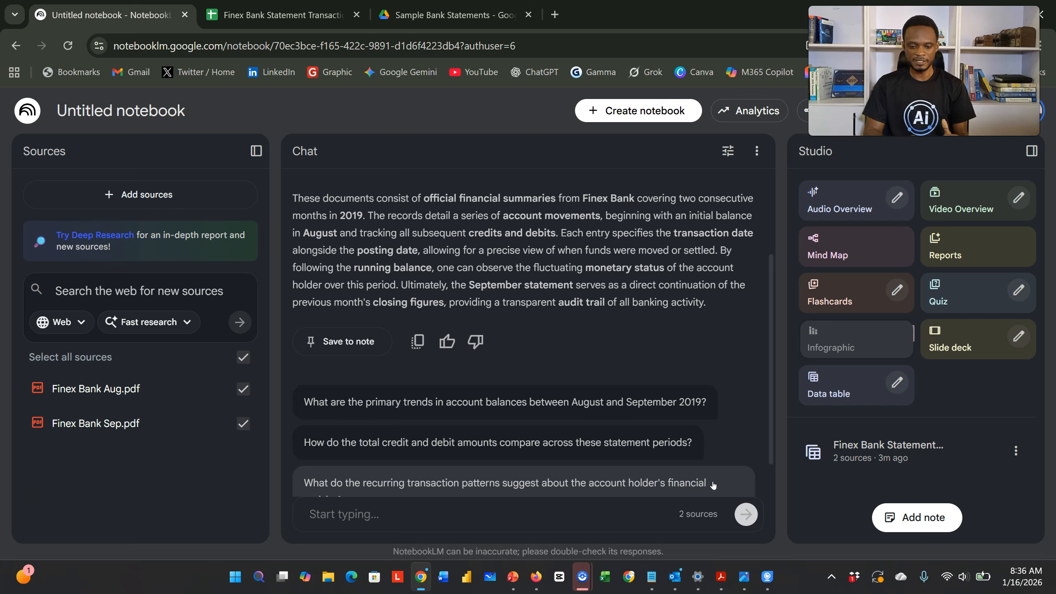
Step: Return to the Finex Bank Statement Transactions spreadsheet in Google Sheets and check the file formats offered for downloading it
{"action": "left_click", "coordinate": [317, 12]}
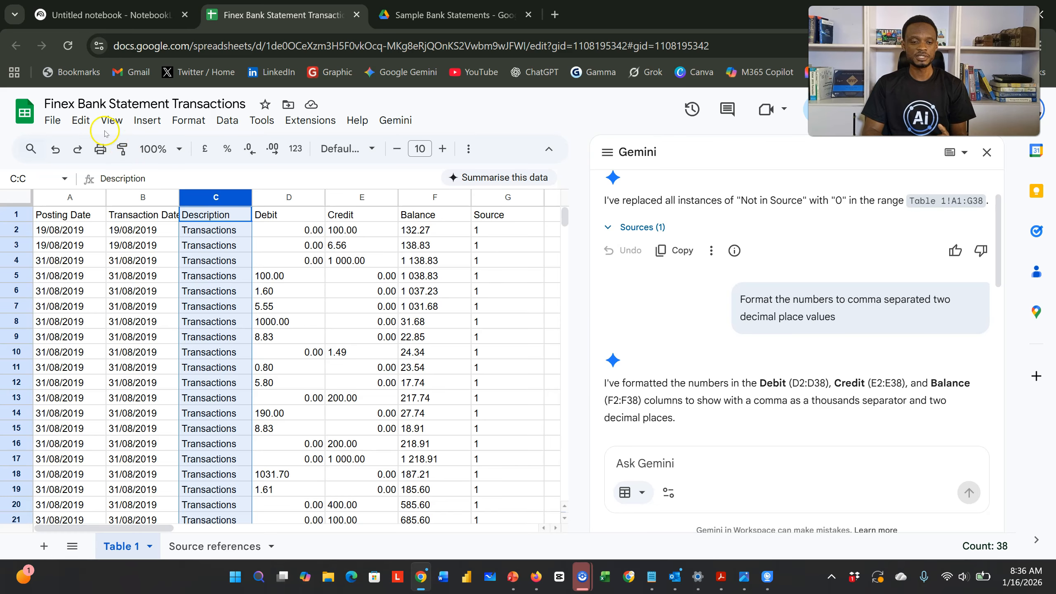
{"action": "left_click", "coordinate": [53, 120]}
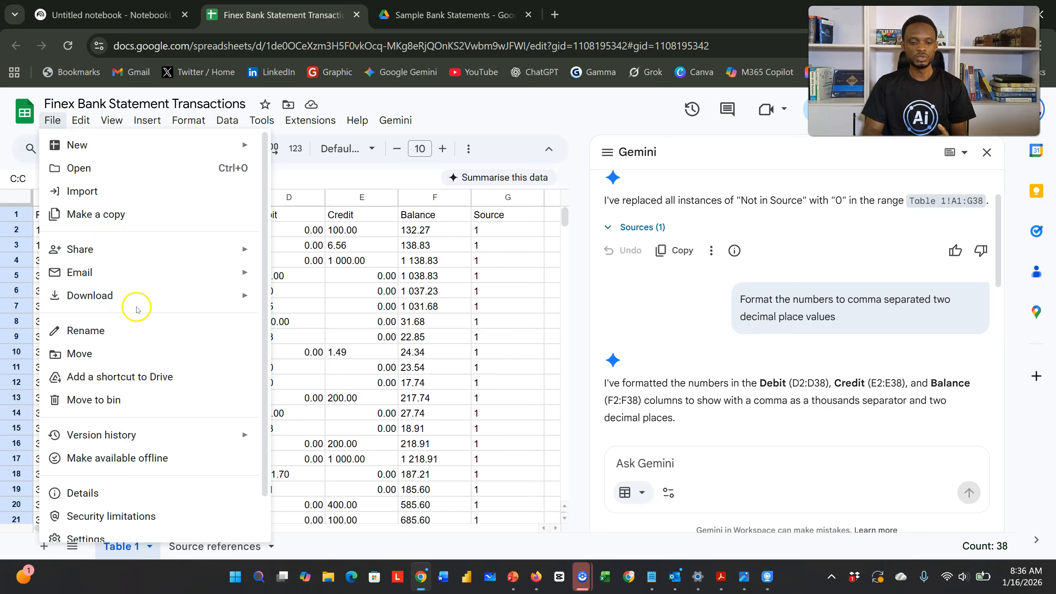
{"action": "mouse_move", "coordinate": [145, 304]}
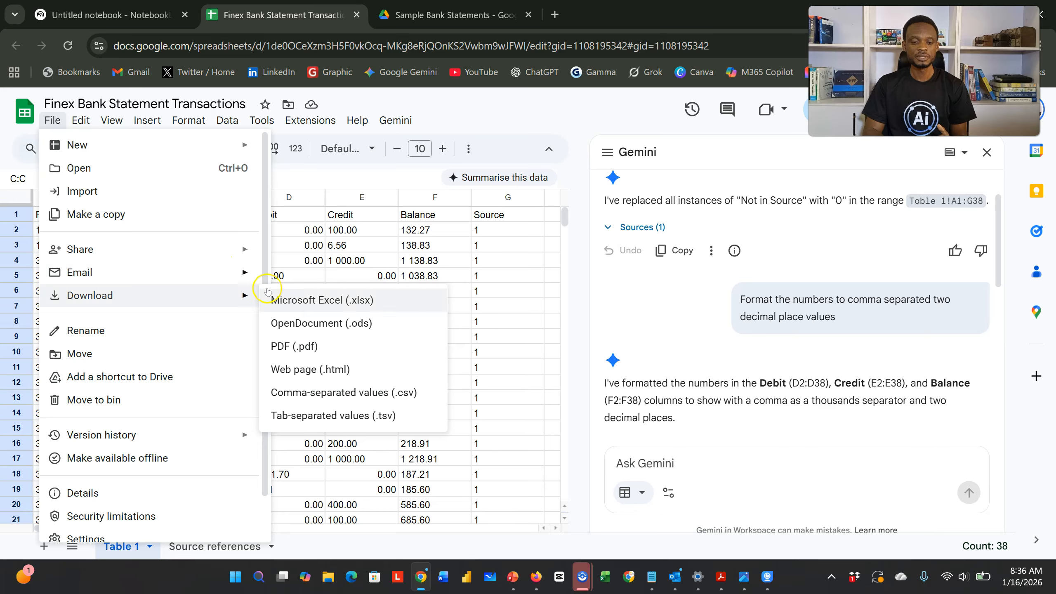
{"action": "left_click", "coordinate": [487, 321]}
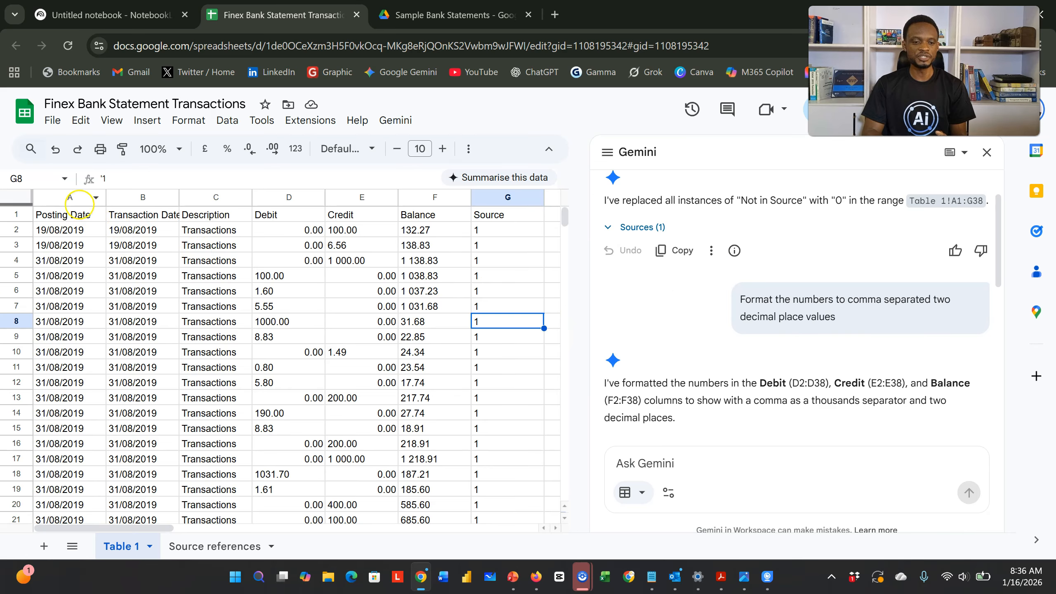
Step: Inspect the Posting Date, Transaction Date and Description columns of the transaction table one after another
{"action": "left_click", "coordinate": [70, 197]}
{"action": "left_click", "coordinate": [143, 197]}
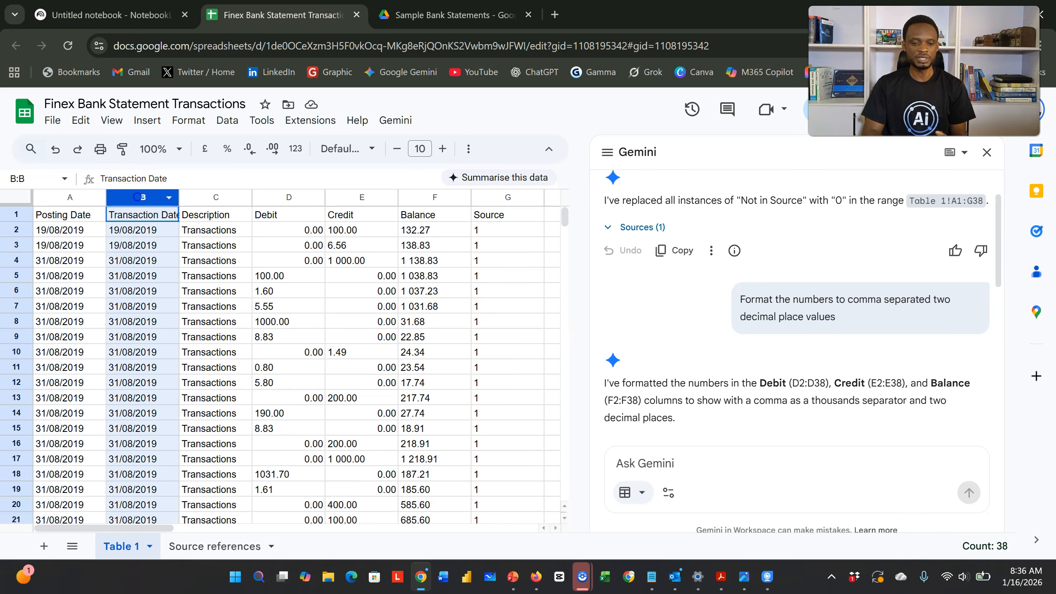
{"action": "left_click", "coordinate": [216, 197]}
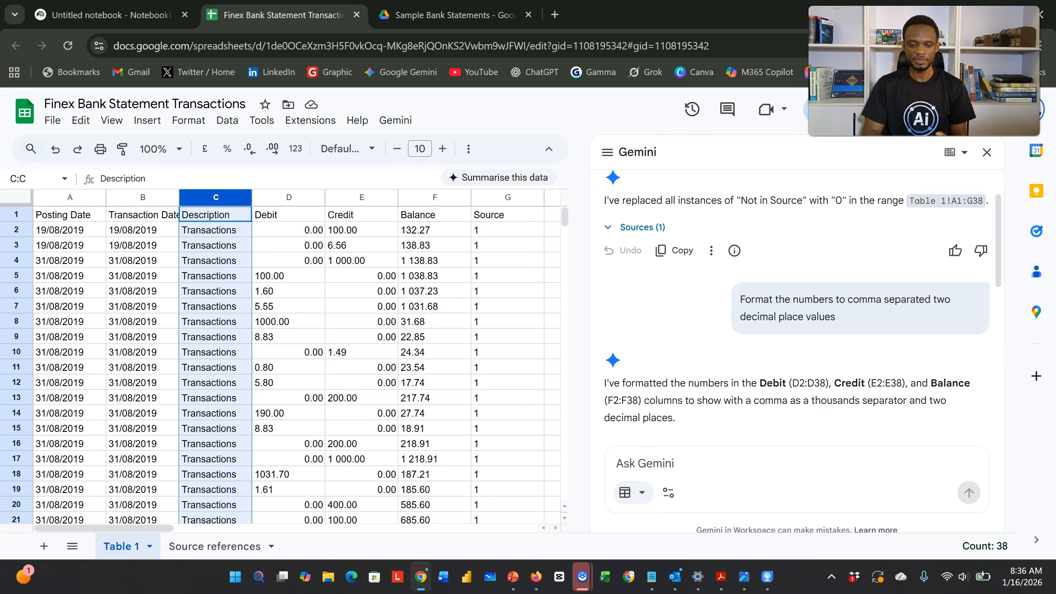
Step: Switch back to NotebookLM and open the generated Financial Flow Analysis infographic
{"action": "left_click", "coordinate": [149, 5]}
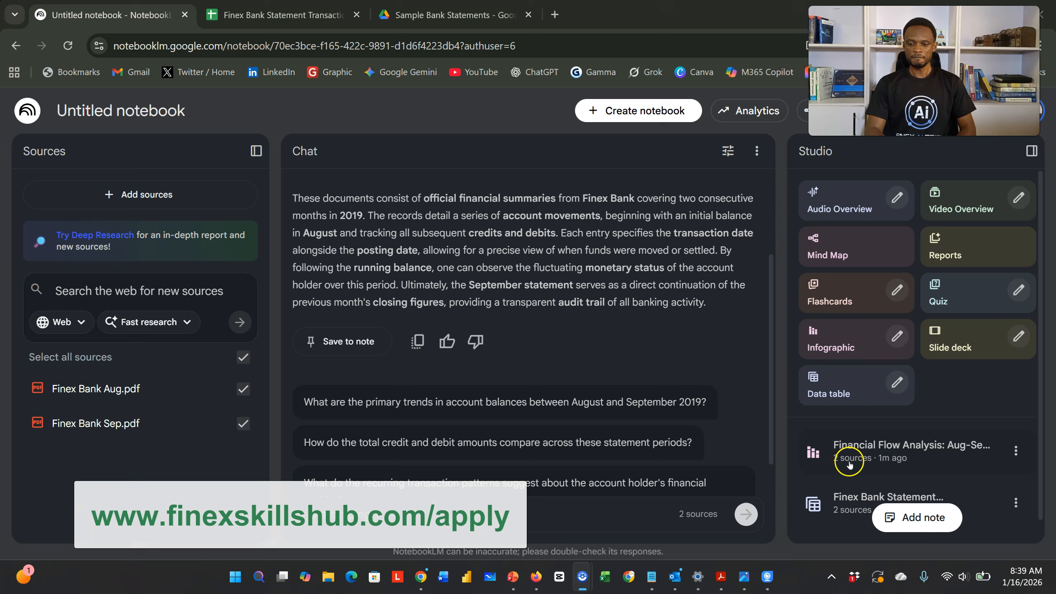
{"action": "left_click", "coordinate": [849, 463]}
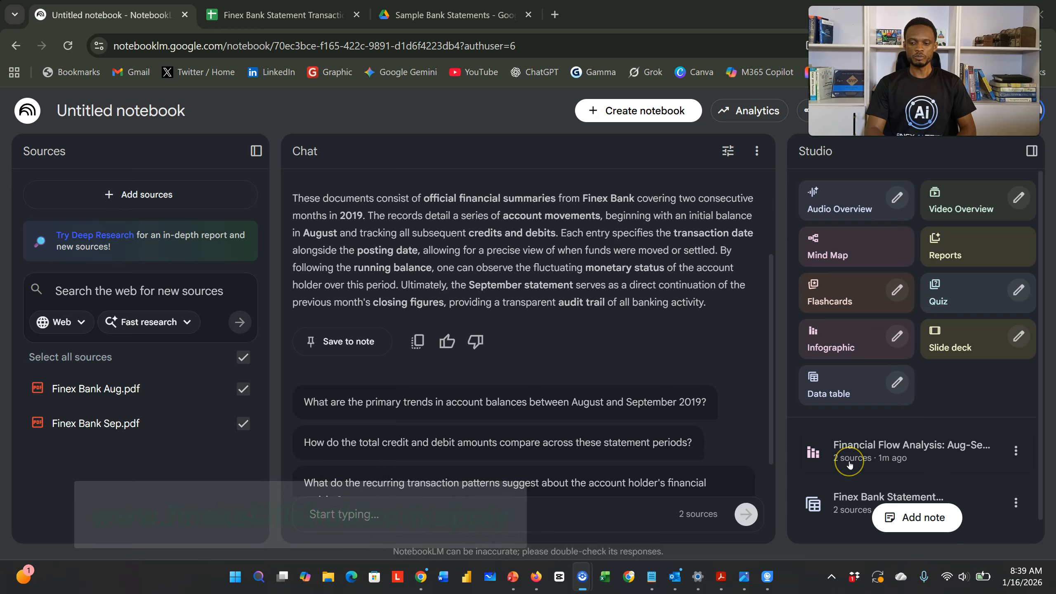